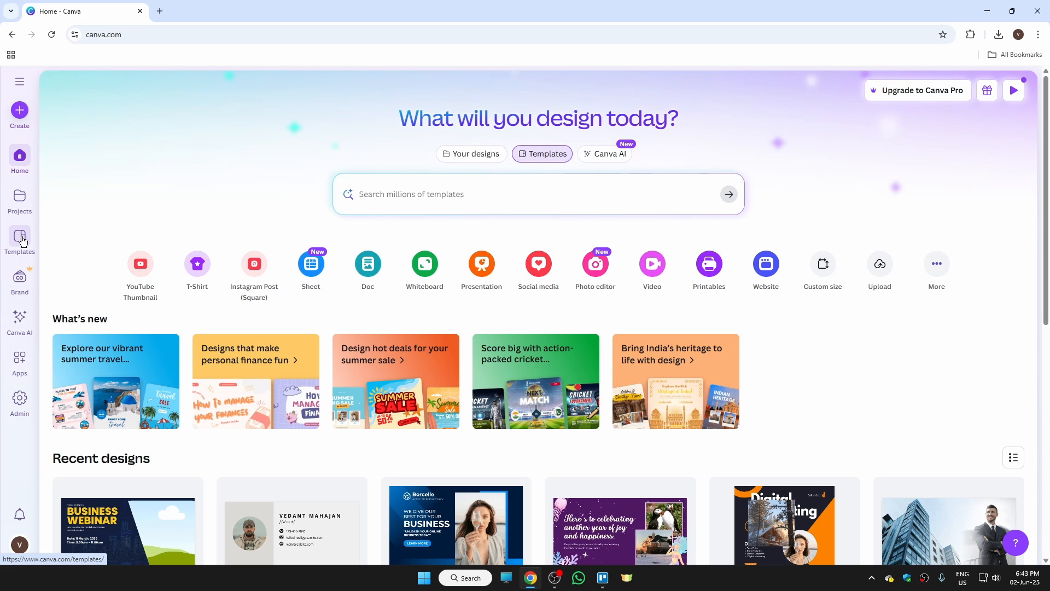
Step: Search the template library for "email signature"
left_click(22, 241)
left_click(579, 85)
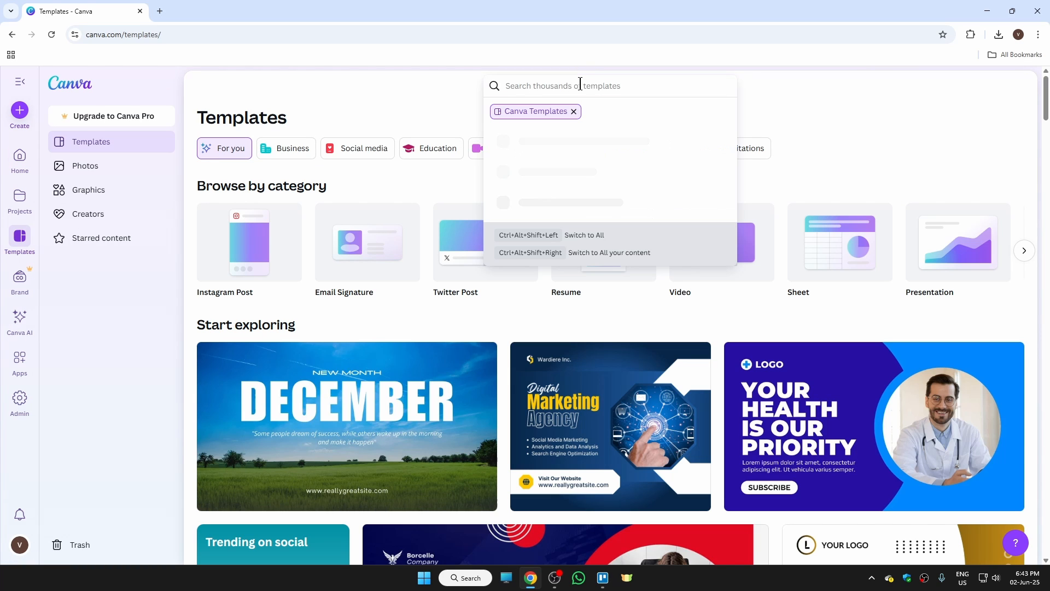
type("ema")
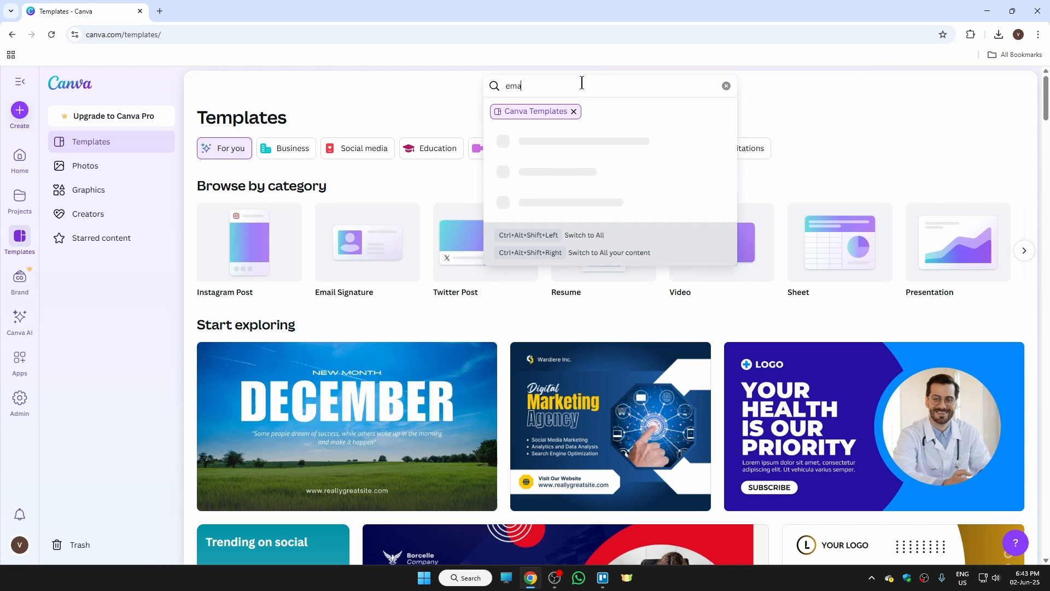
type("il")
left_click(572, 174)
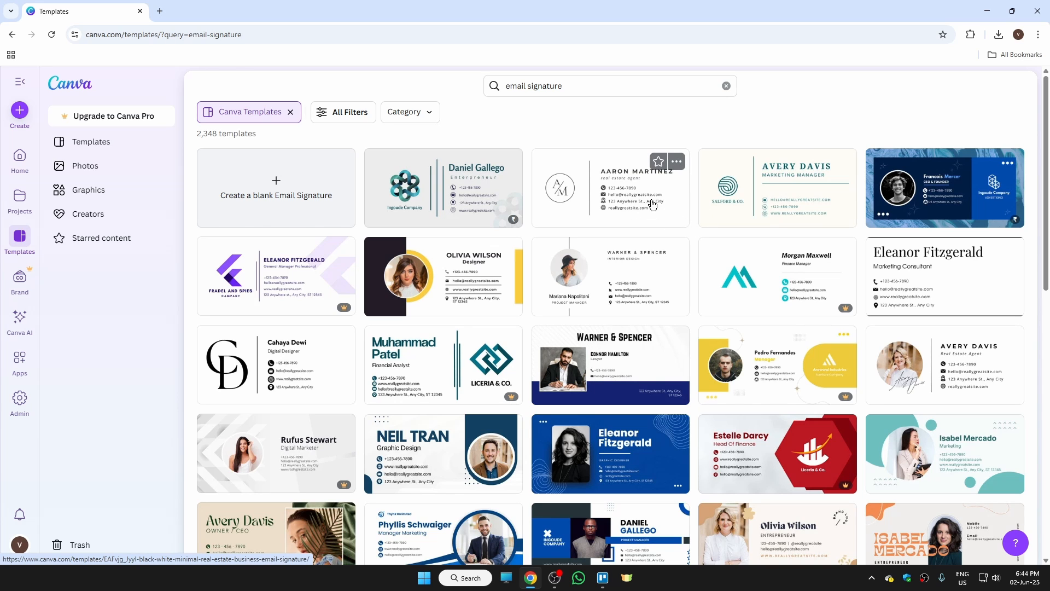
Step: Open the Neutral Business Professional Email Signature template with the round black-and-white portrait for customising
left_click_drag(1045, 186, 1045, 450)
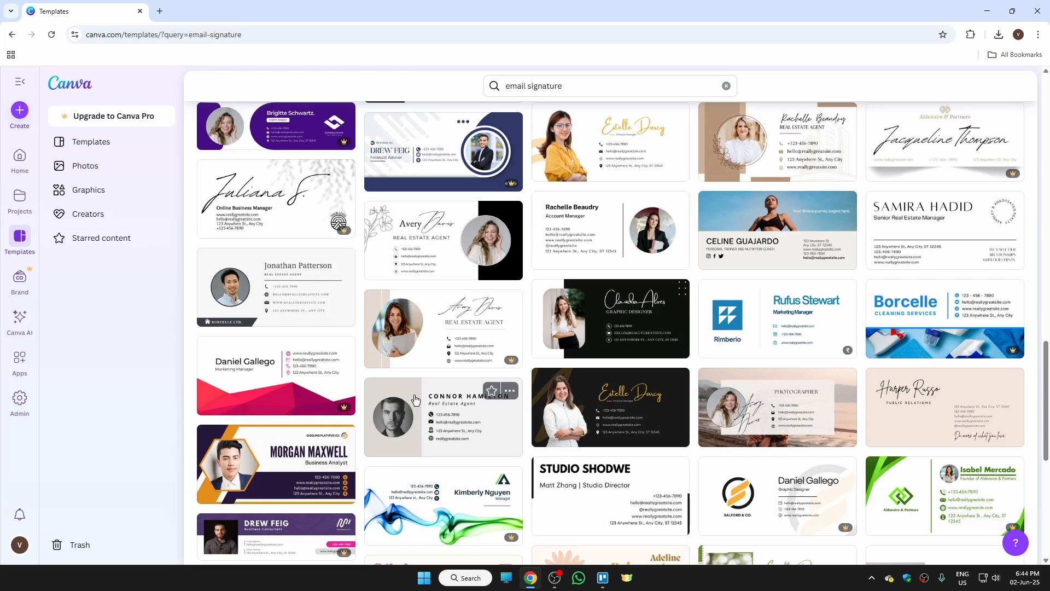
left_click(461, 413)
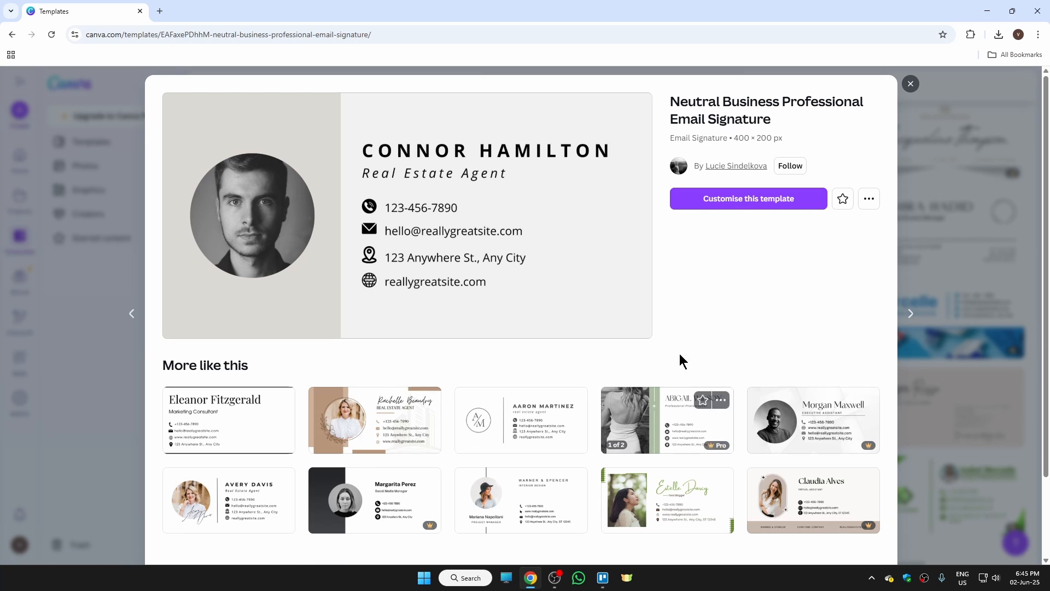
left_click(786, 206)
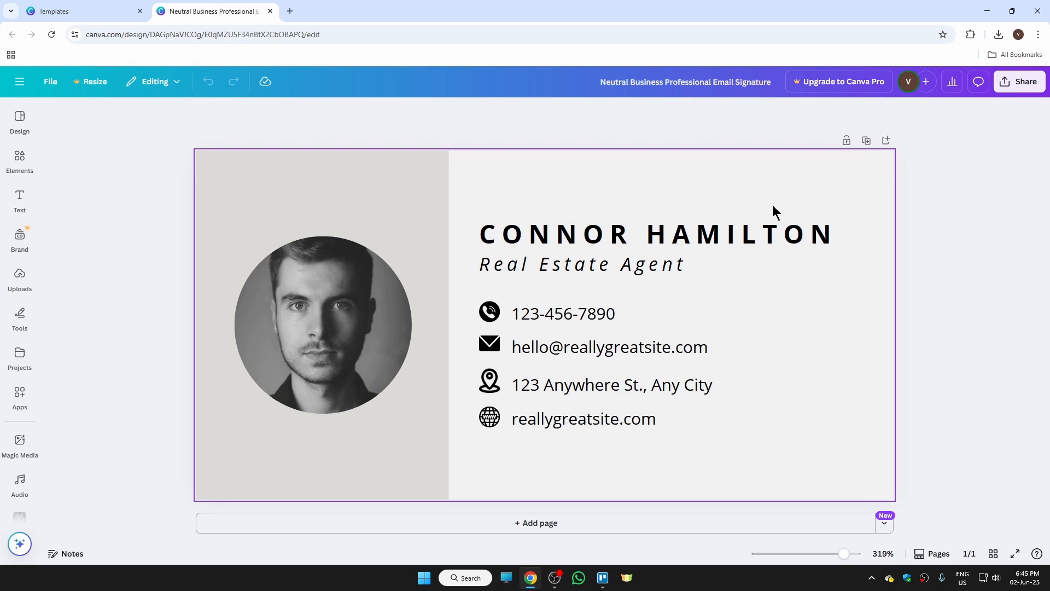
Step: Replace the placeholder name in the signature's heading with the owner's full name
double_click(516, 236)
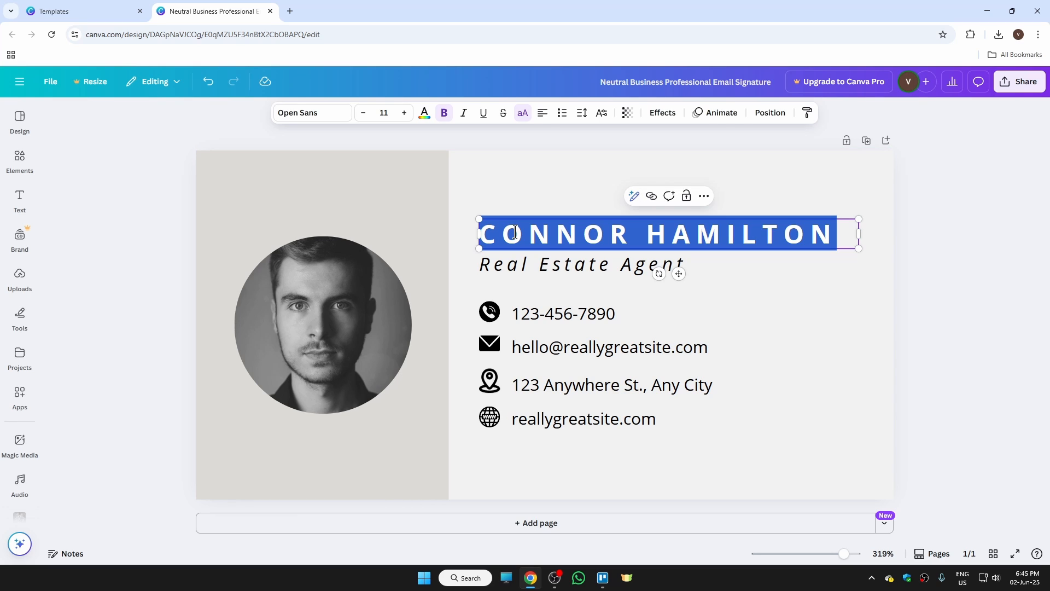
type("V")
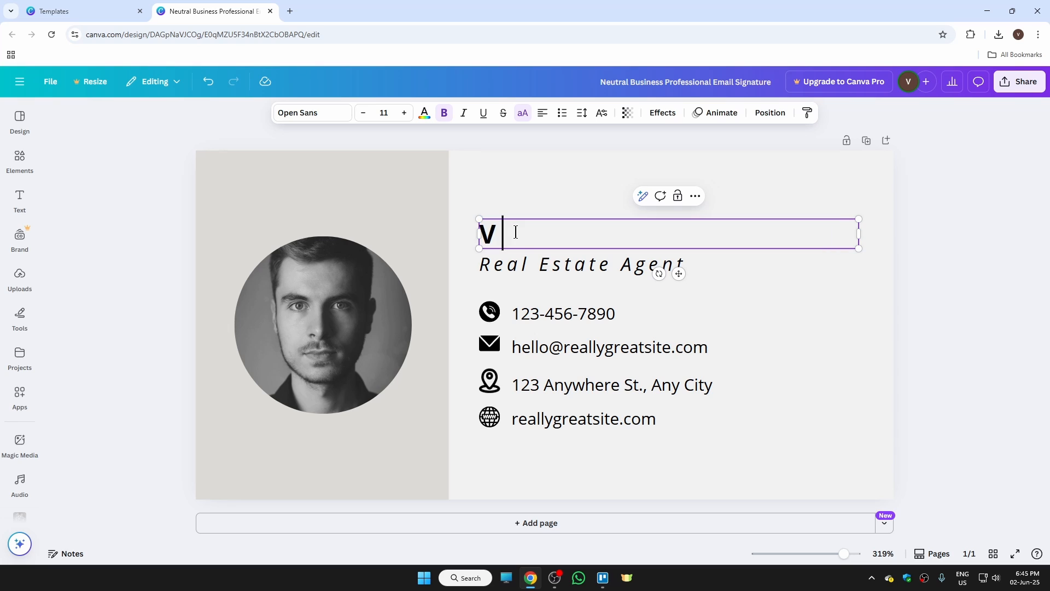
type("EDANT MAHAJAN")
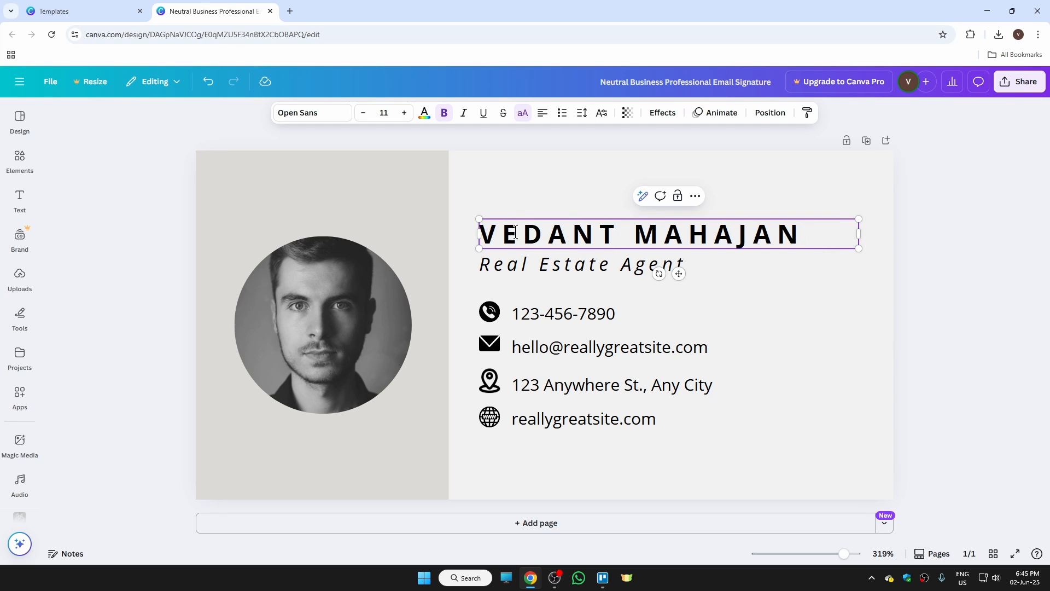
Step: Replace the job title under the name with "Youtuber in Search Category"
left_click(547, 265)
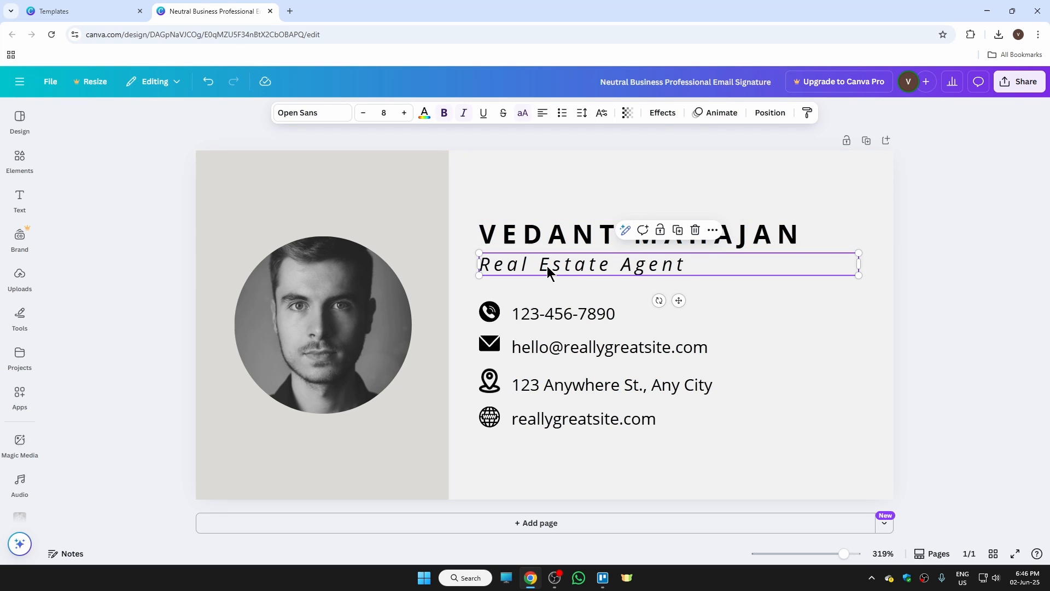
double_click(687, 267)
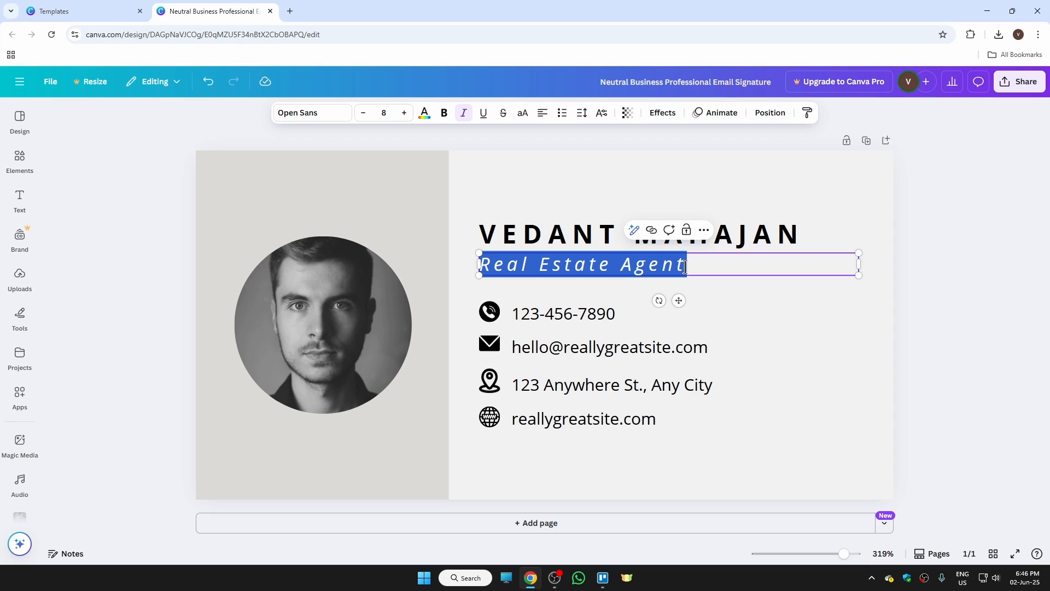
type("Youtuber in")
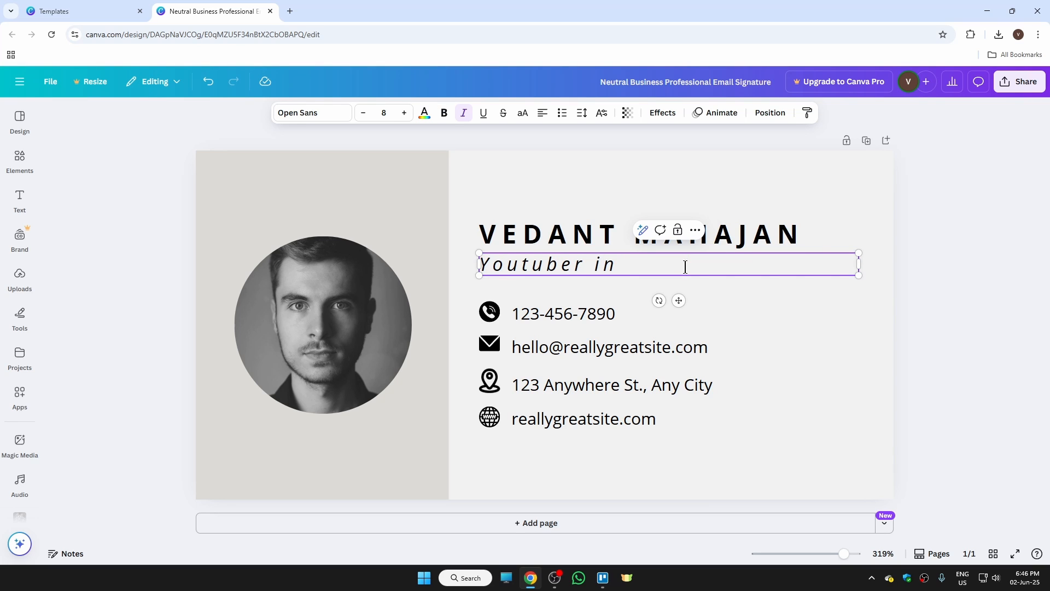
type(" Search Category")
Step: Replace the placeholder phone number beside the phone icon with the owner's phone number
left_click(539, 313)
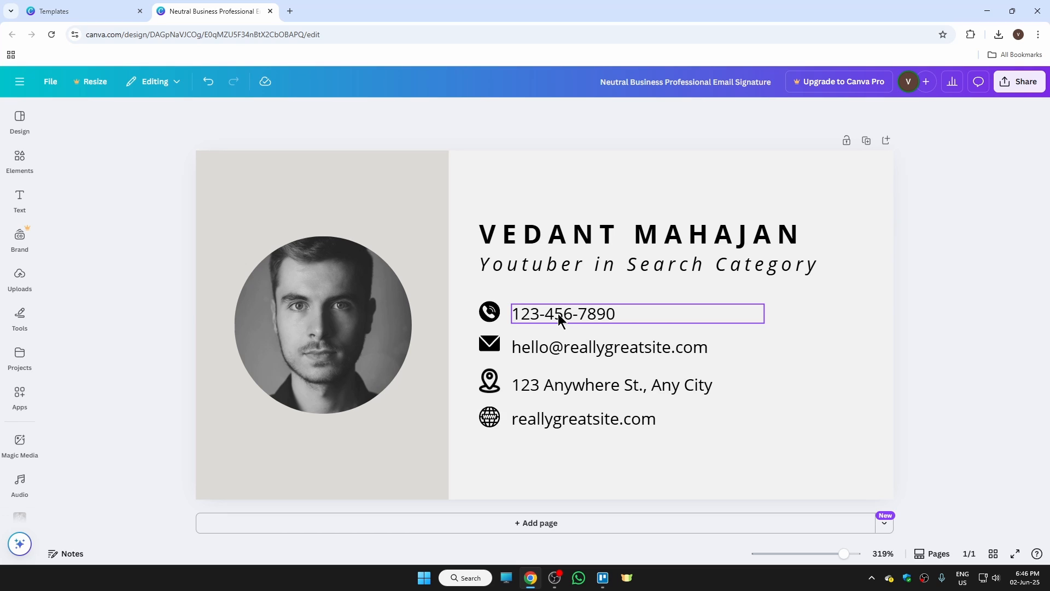
left_click(558, 314)
left_click(558, 313)
type("1")
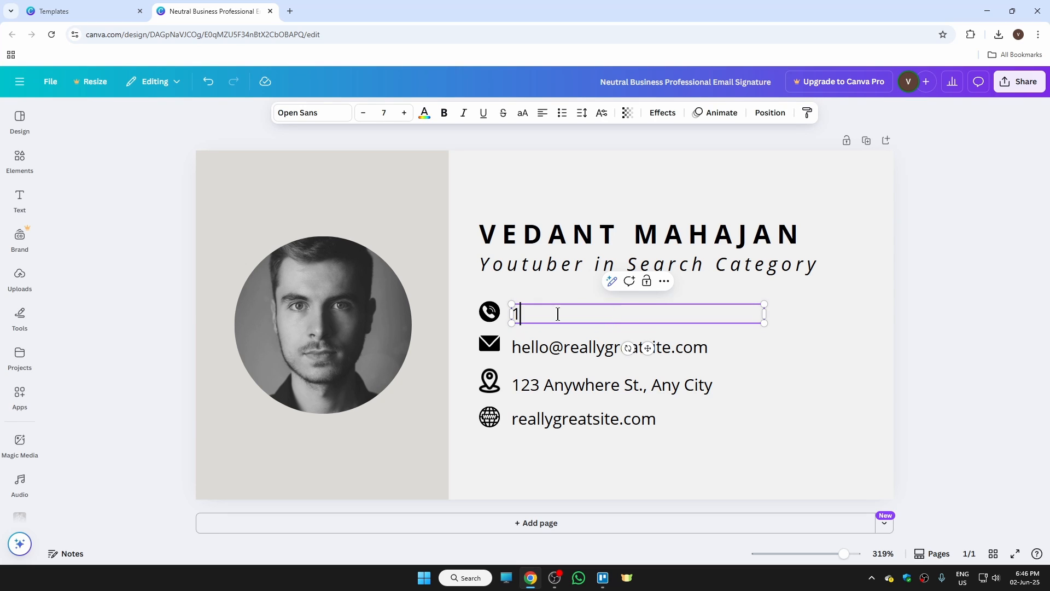
type("23456789")
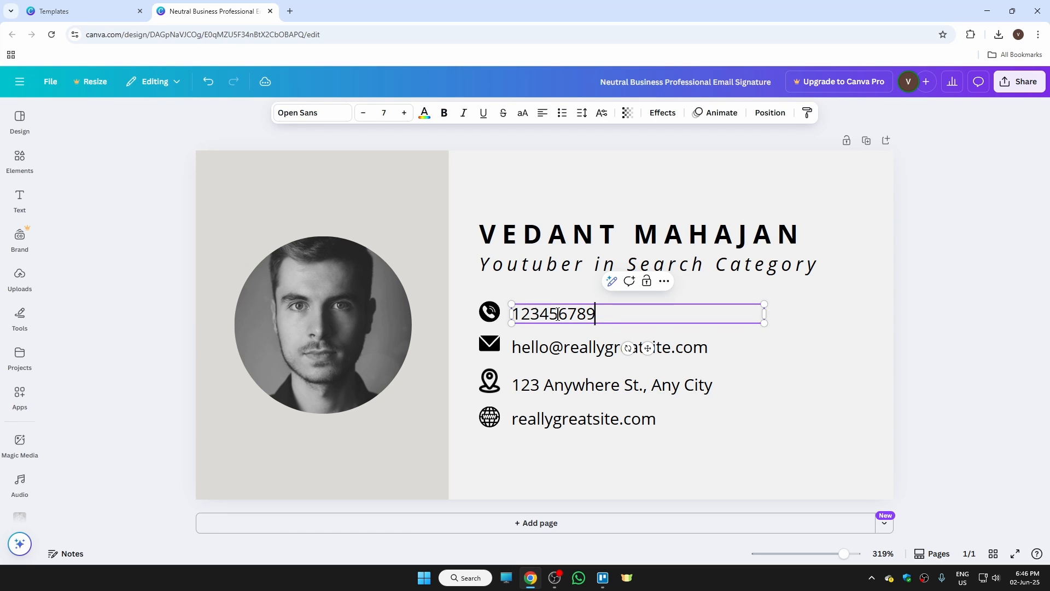
left_click(972, 340)
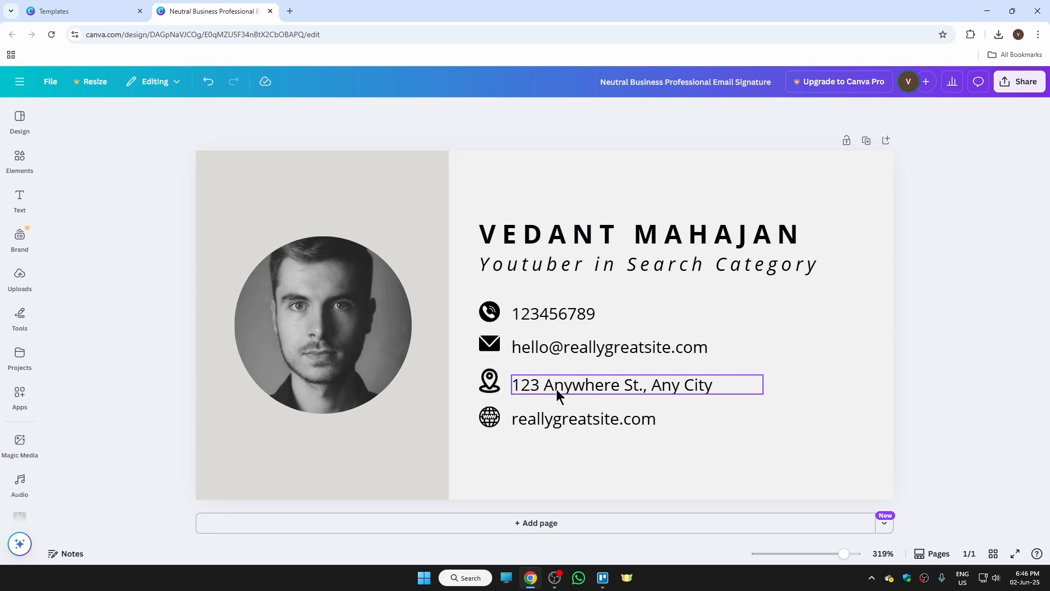
Step: Delete the location icon and the street address text from the contact details
left_click(490, 387)
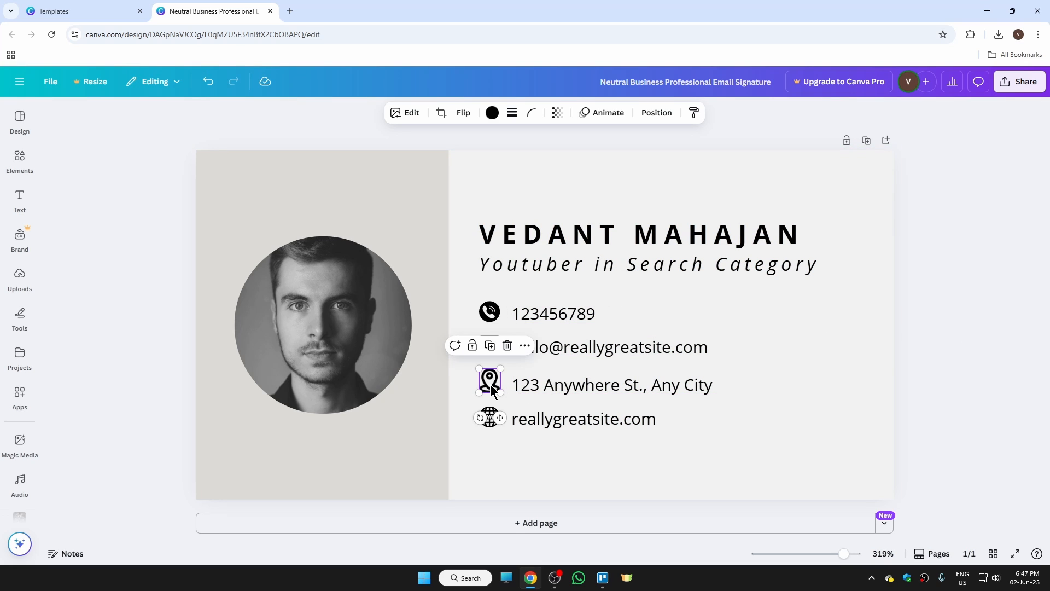
left_click(507, 345)
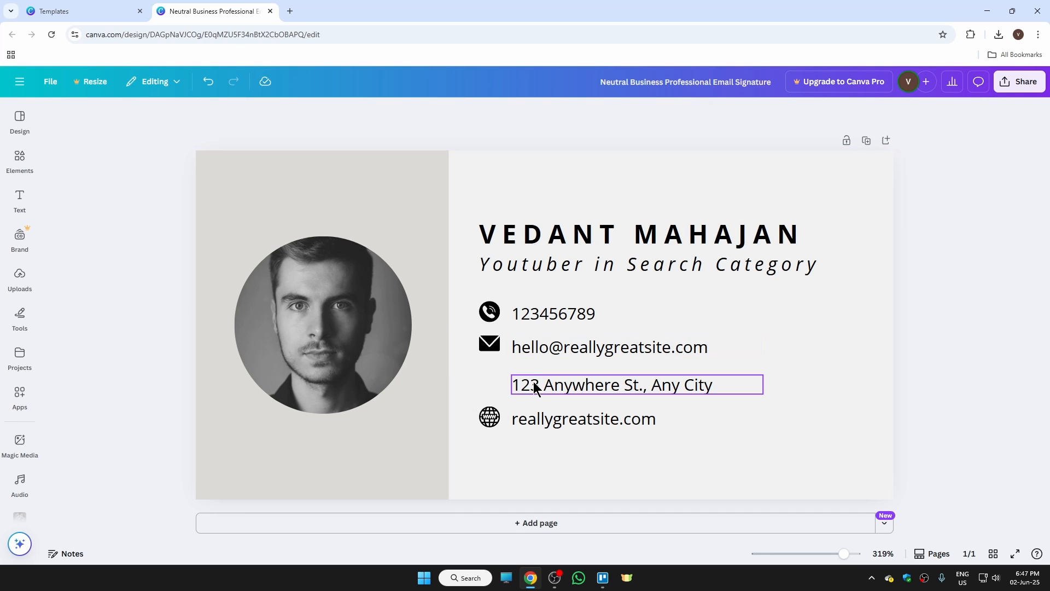
left_click(585, 383)
left_click(664, 353)
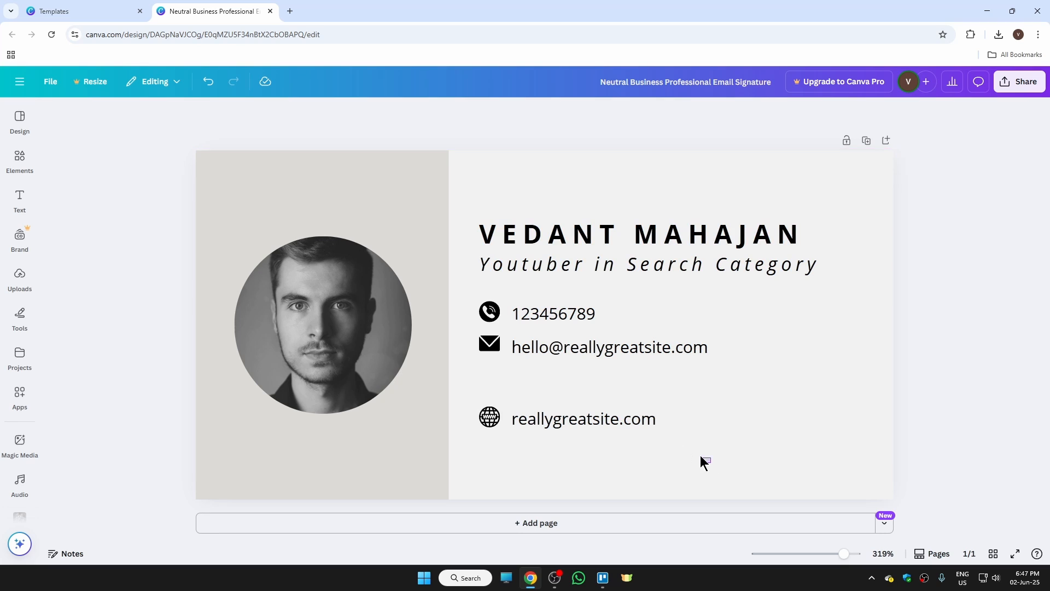
Step: Move the globe icon and website text together up into the gap directly below the email line
left_click_drag(711, 462, 479, 403)
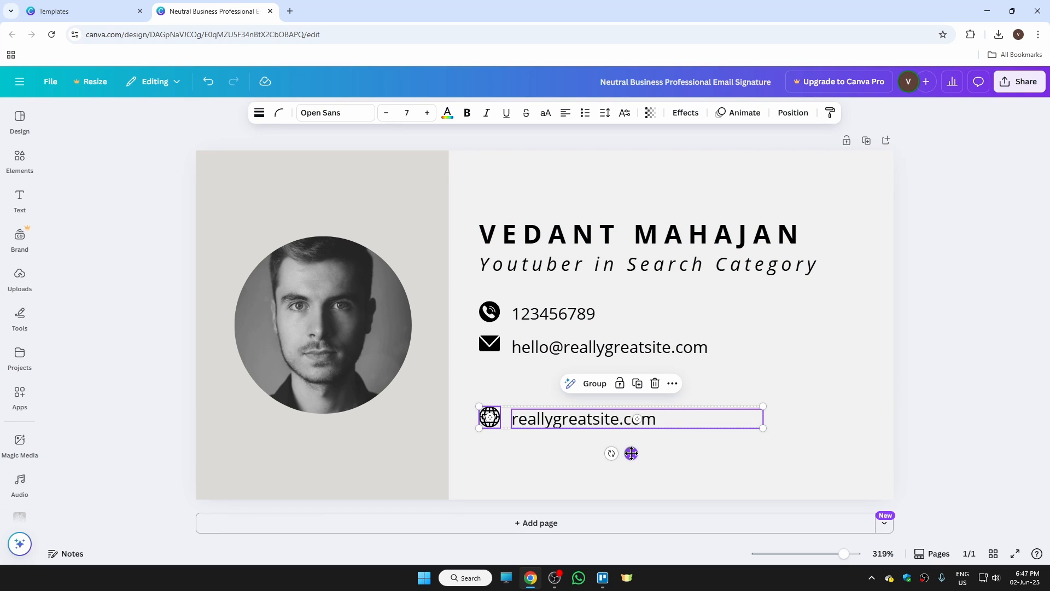
left_click_drag(631, 453, 631, 418)
left_click(746, 444)
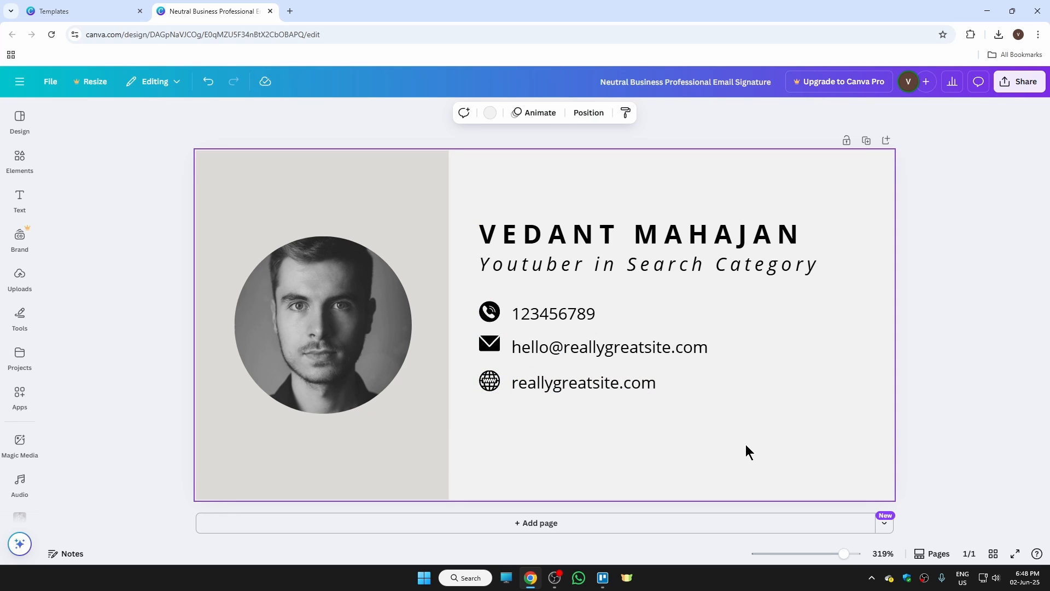
Step: Delete the portrait image from the circular frame while keeping the frame
left_click(320, 328)
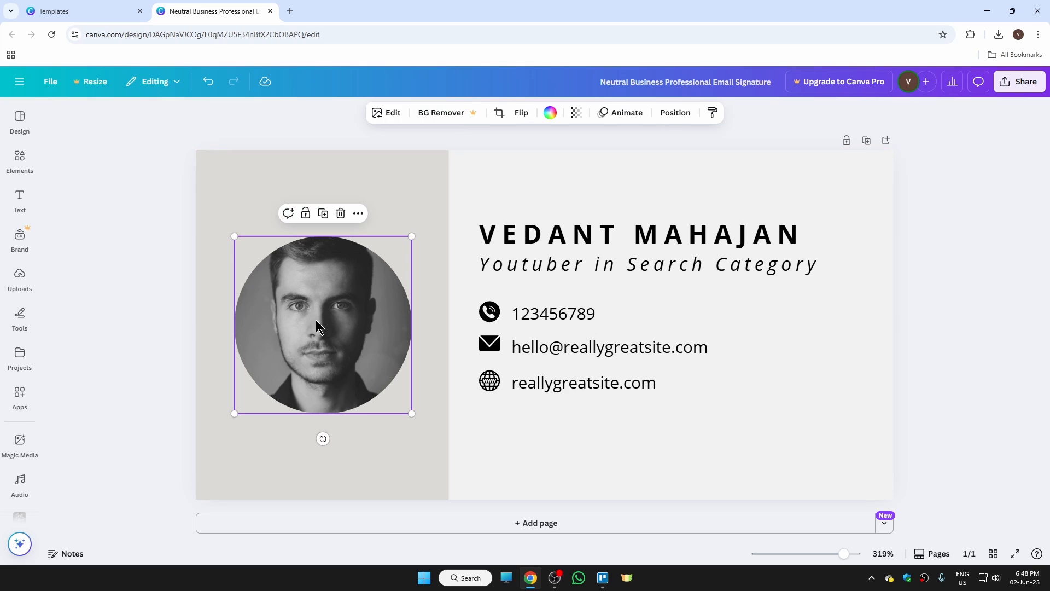
left_click(340, 215)
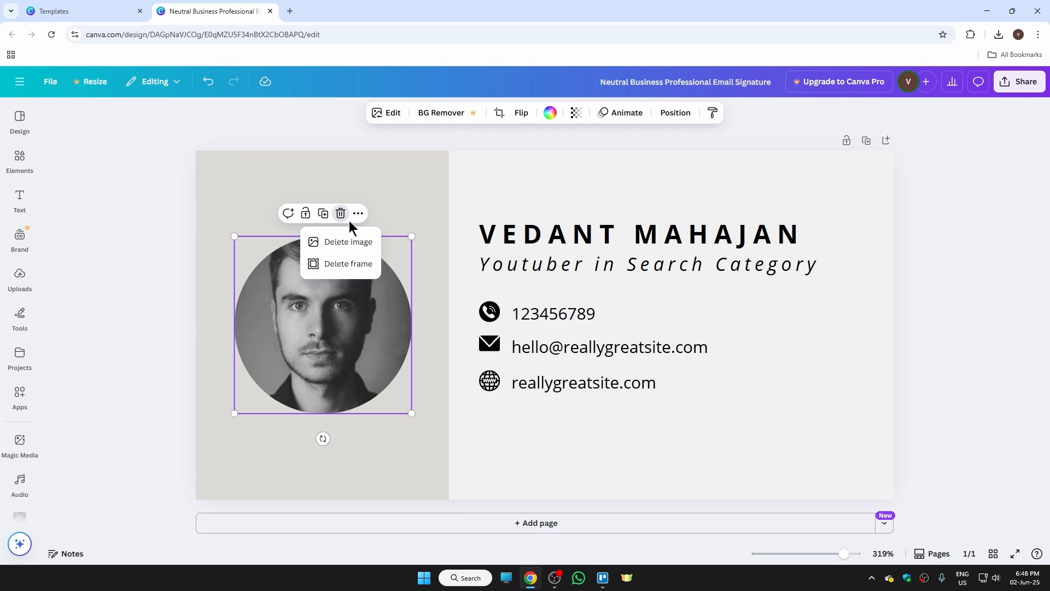
left_click(351, 241)
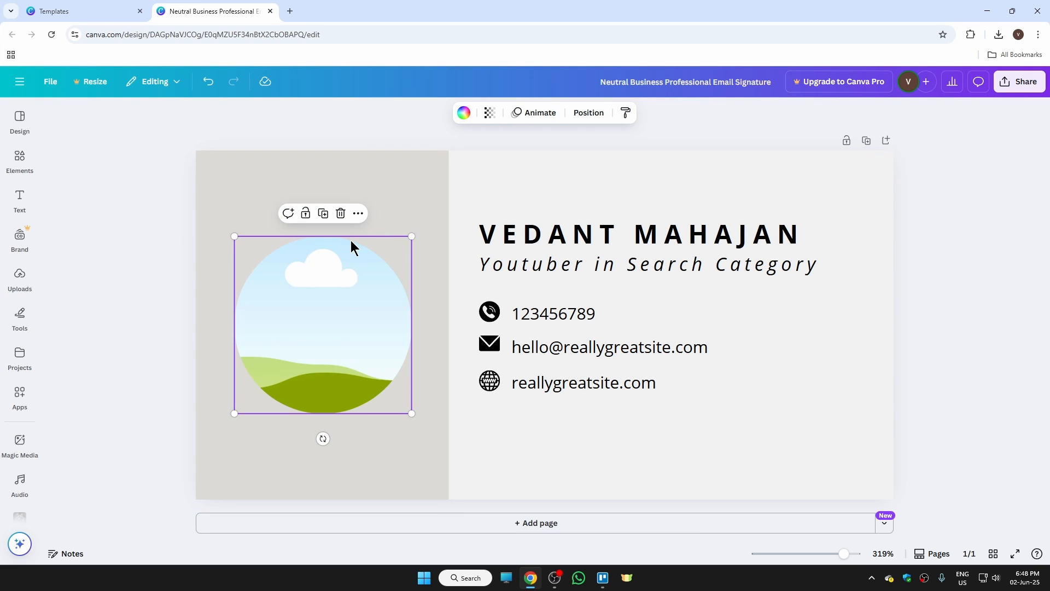
Step: Upload the mf32fg image from the Sample Data folder and place it in the circular frame
left_click(20, 276)
left_click(147, 143)
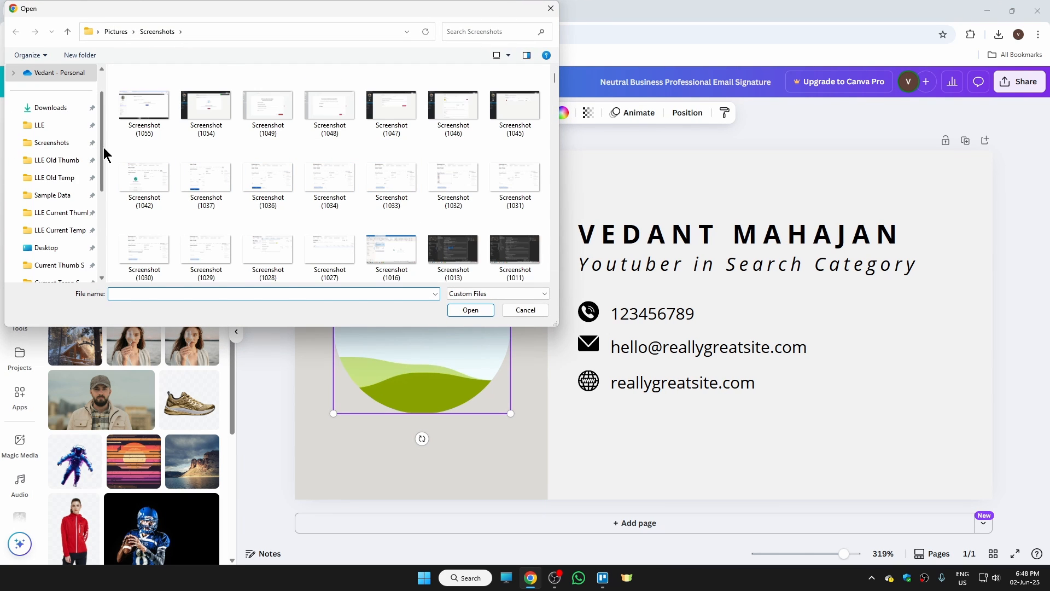
scroll(64, 148, "down", 1)
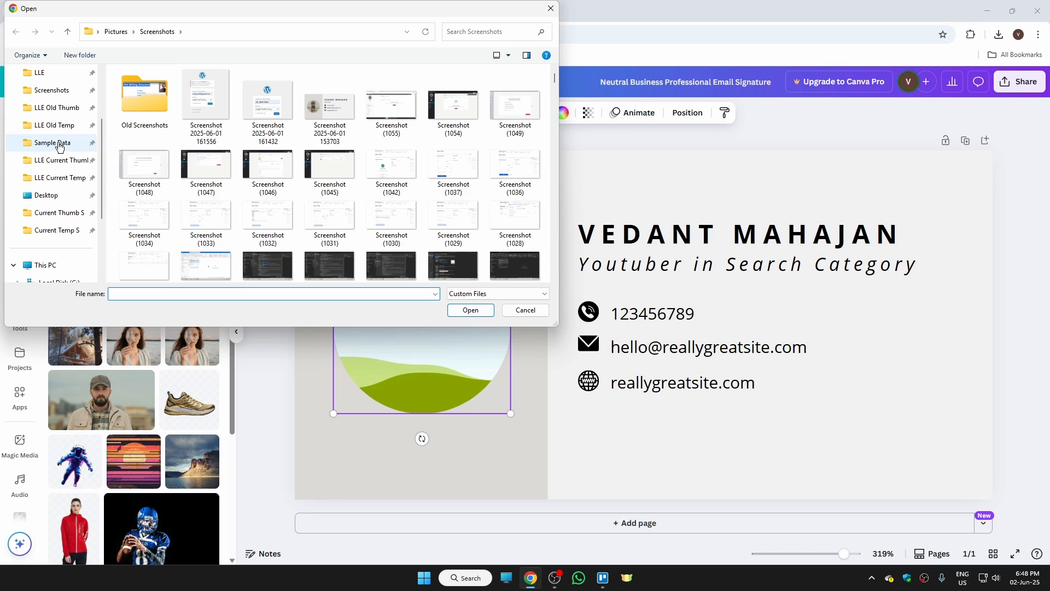
scroll(102, 151, "up", 2)
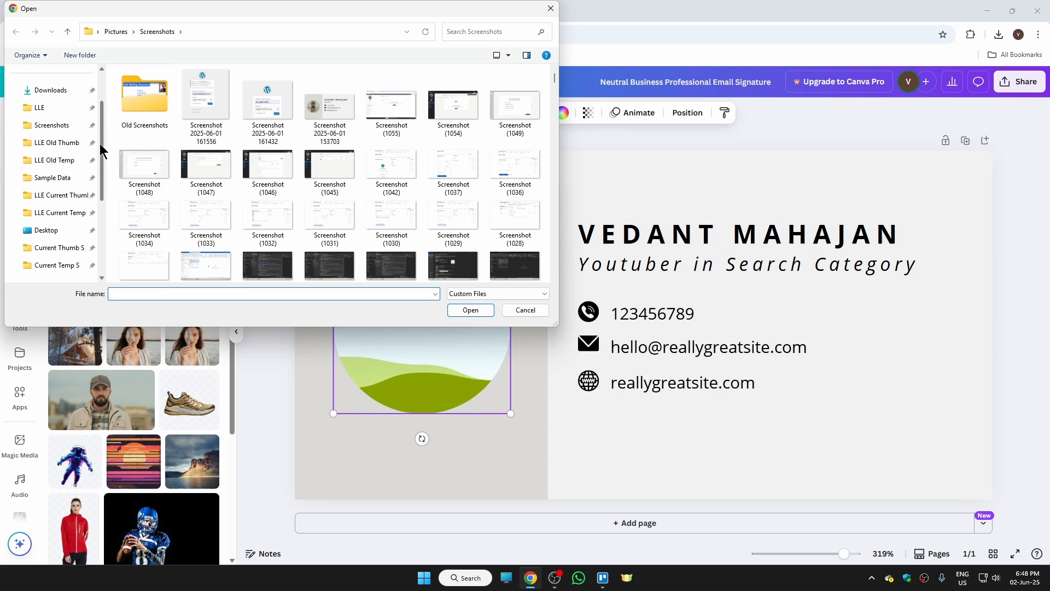
left_click(58, 181)
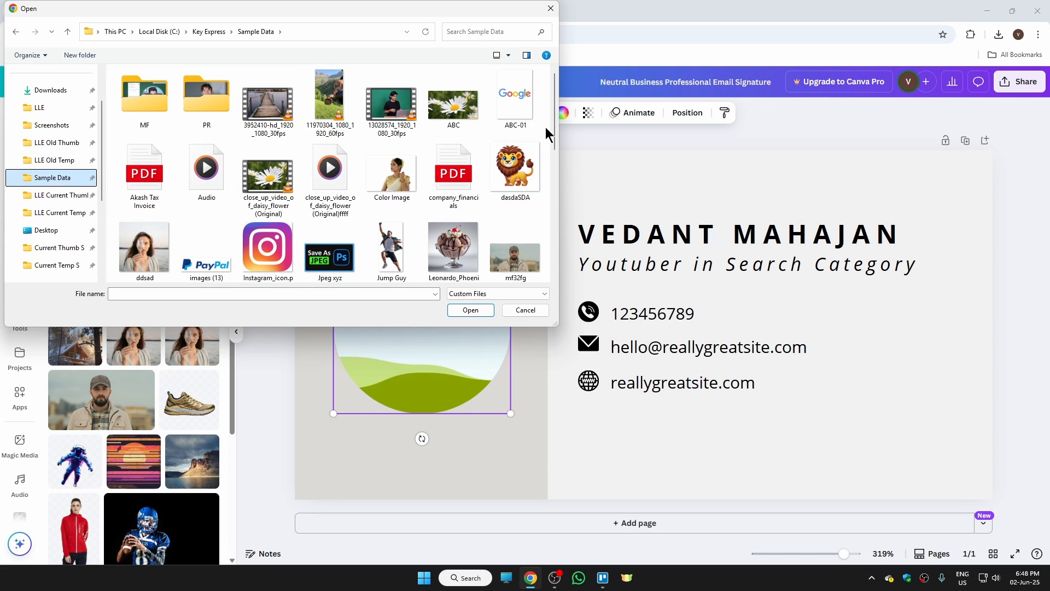
left_click_drag(556, 127, 556, 152)
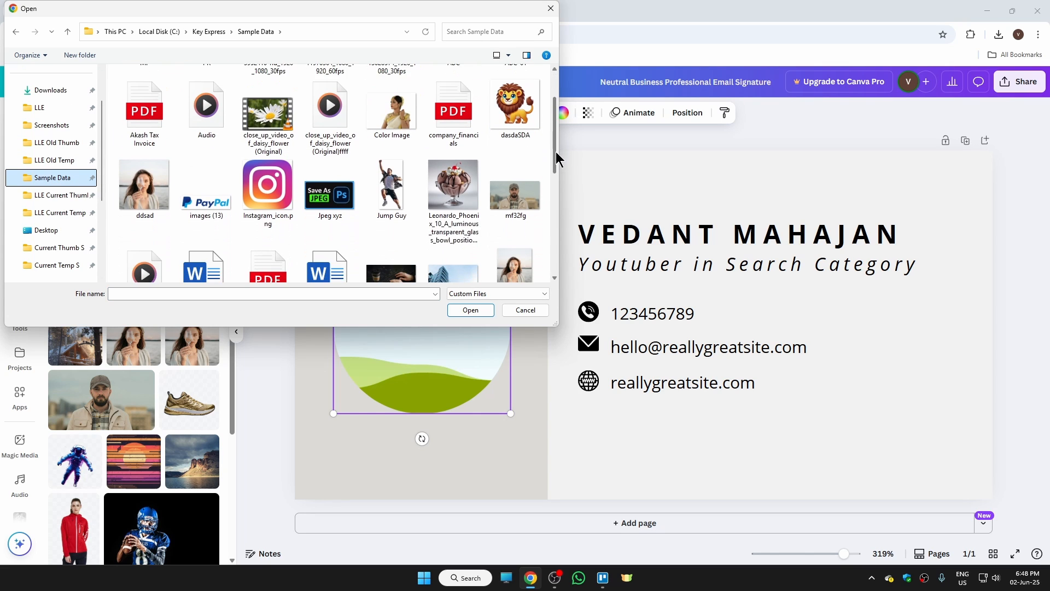
double_click(522, 198)
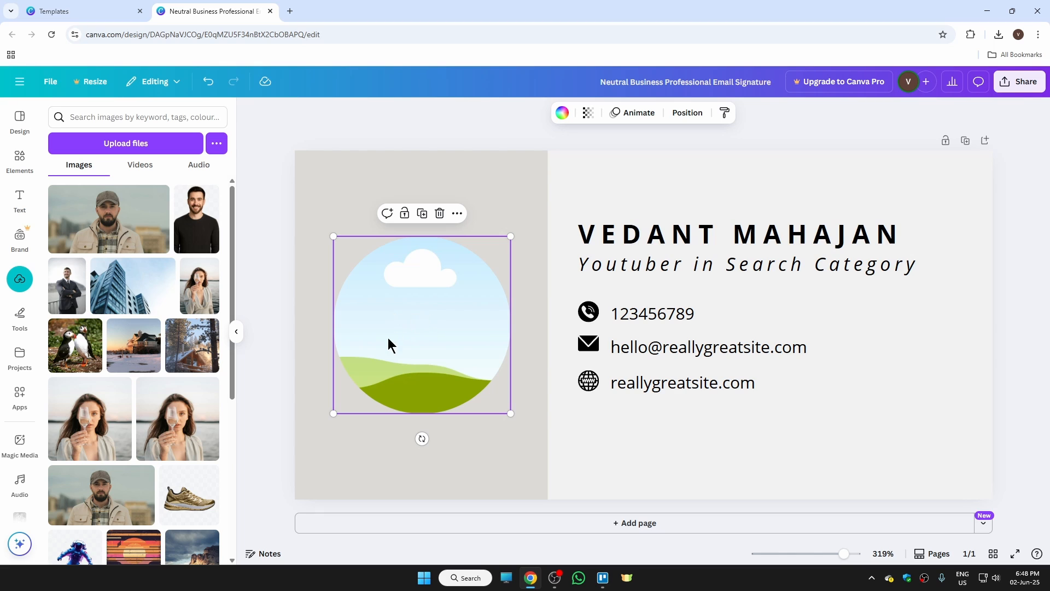
left_click_drag(120, 228, 424, 325)
Step: Set the page background colour to the light grey among the default solid colours
left_click(799, 436)
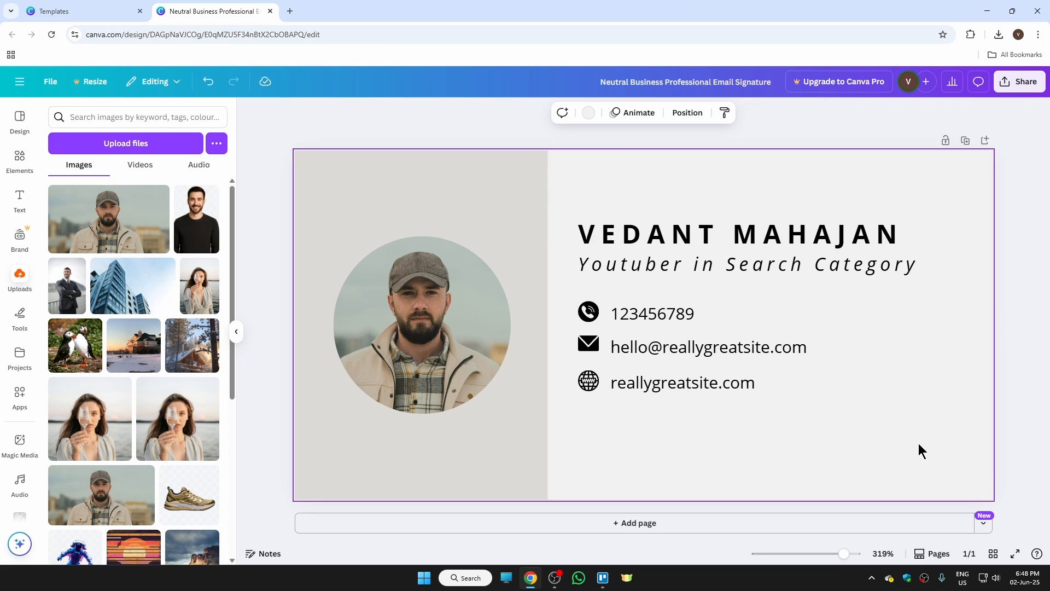
left_click(589, 113)
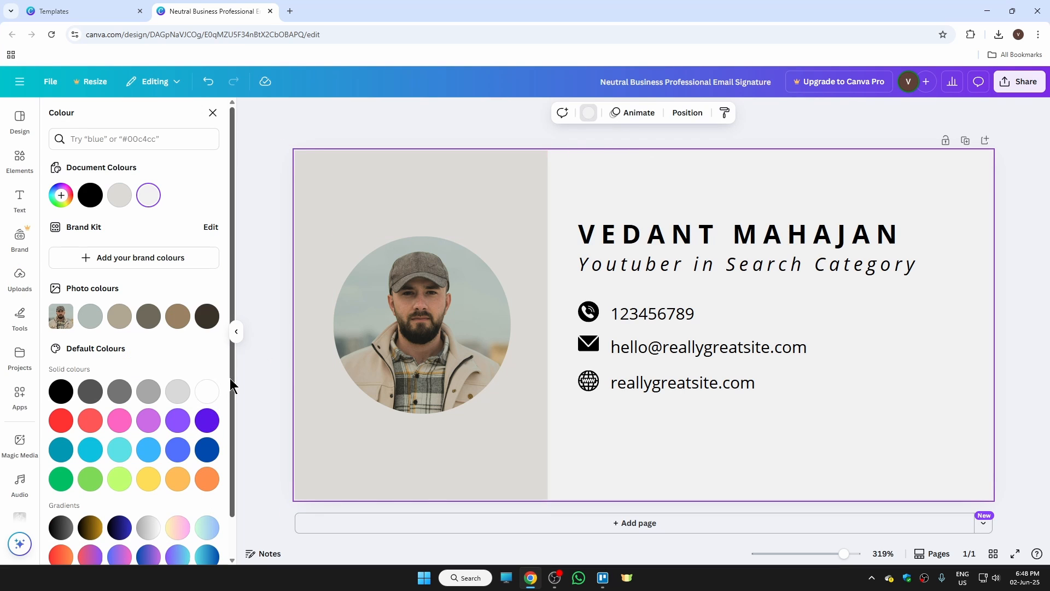
left_click_drag(231, 385, 234, 435)
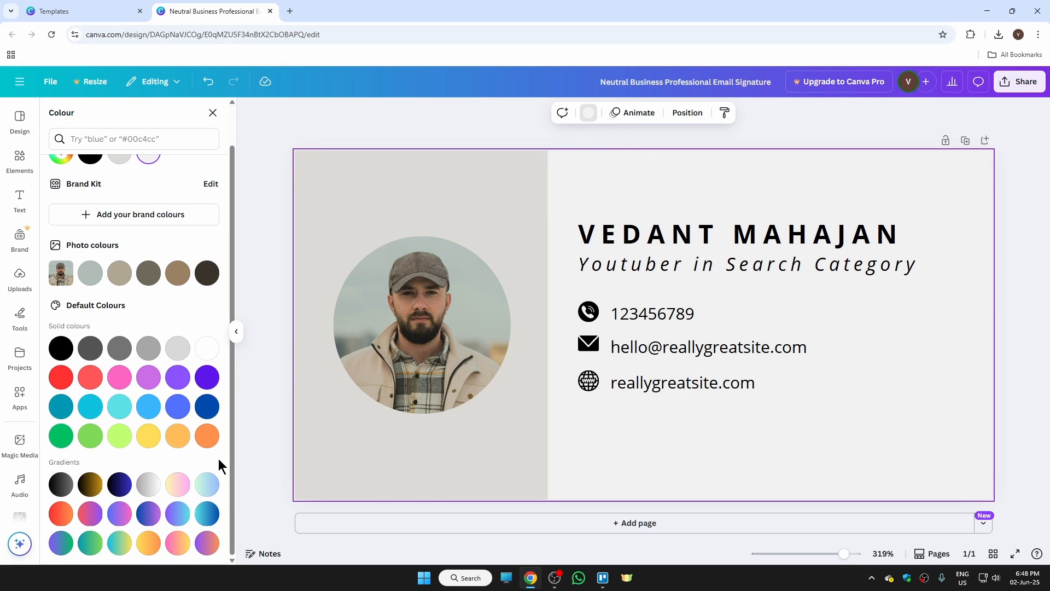
left_click(176, 350)
Step: Recolour the rectangle behind the round photo to solid black
left_click(486, 451)
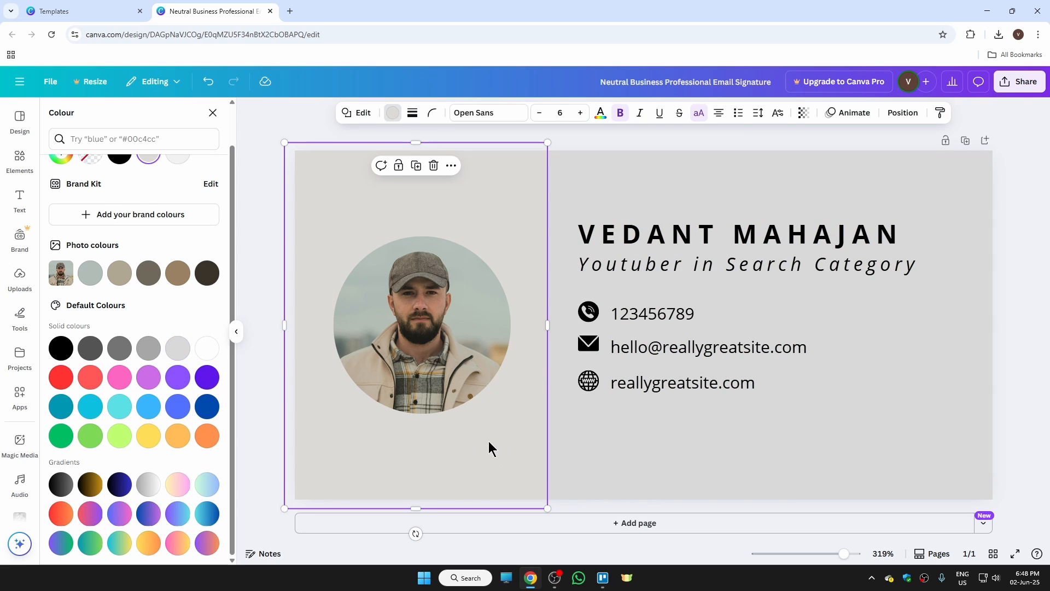
left_click(64, 348)
left_click(1039, 361)
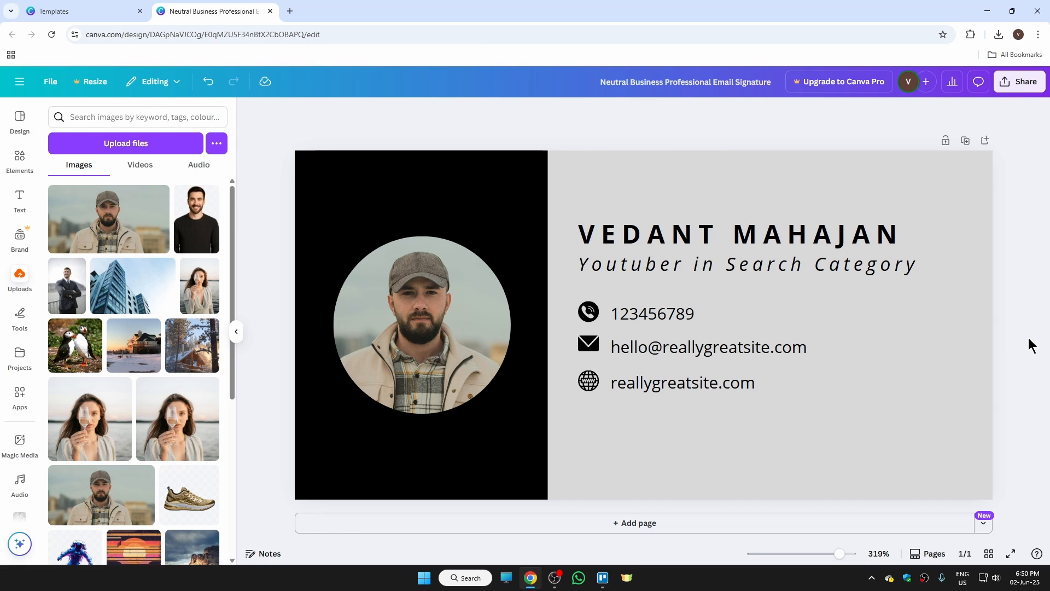
Step: Download the finished email signature design with PDF Standard as the file type
left_click(1020, 84)
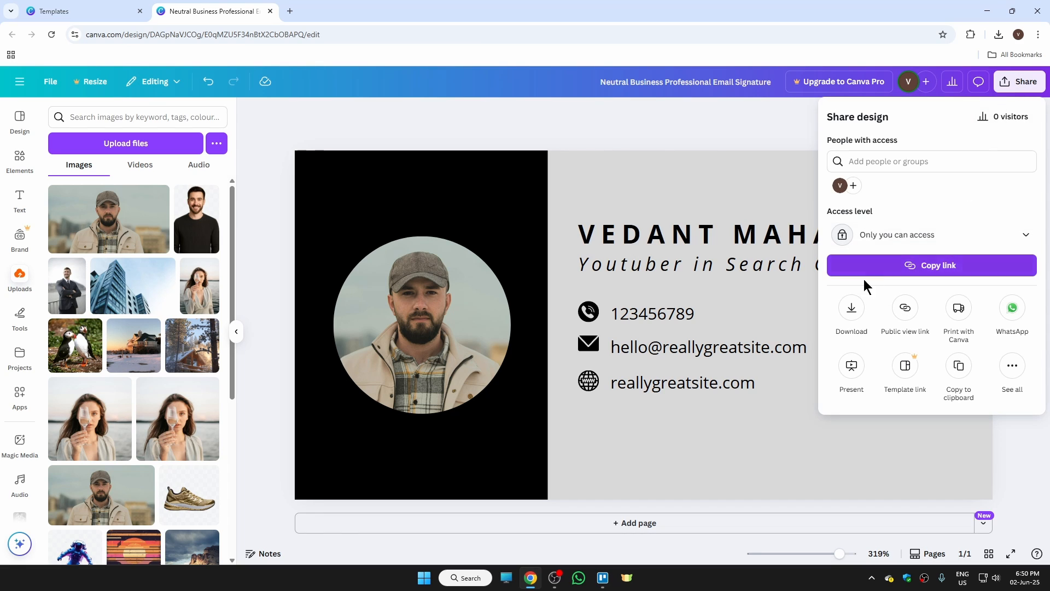
left_click(851, 308)
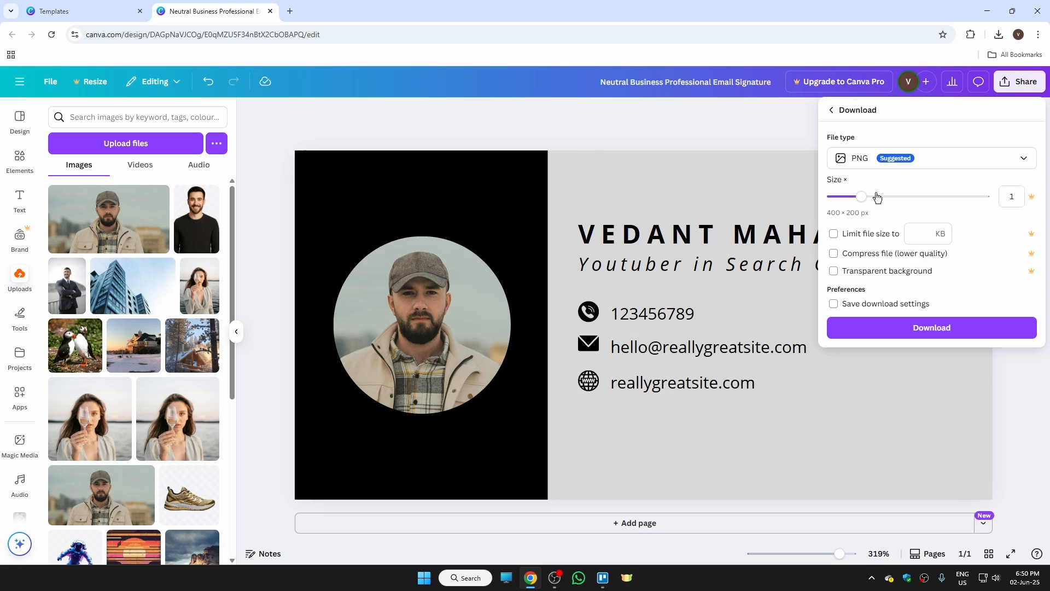
left_click(921, 159)
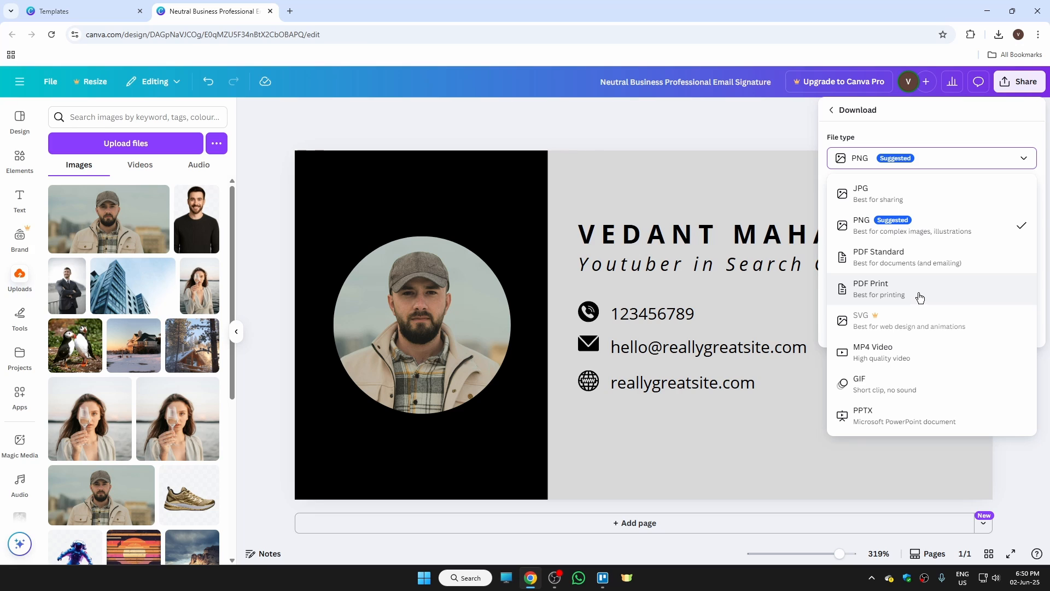
left_click(937, 226)
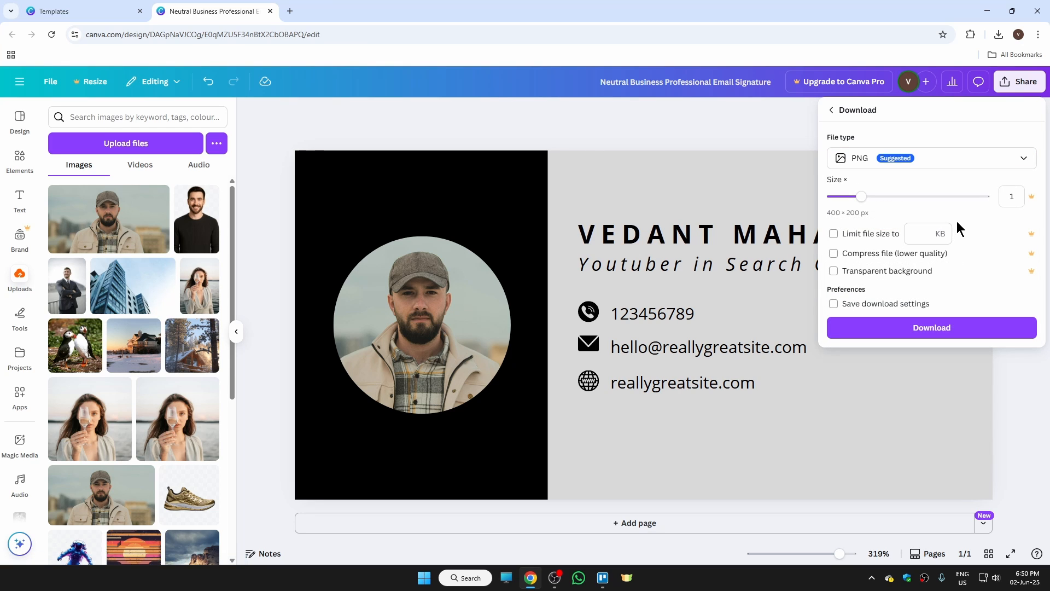
left_click(912, 162)
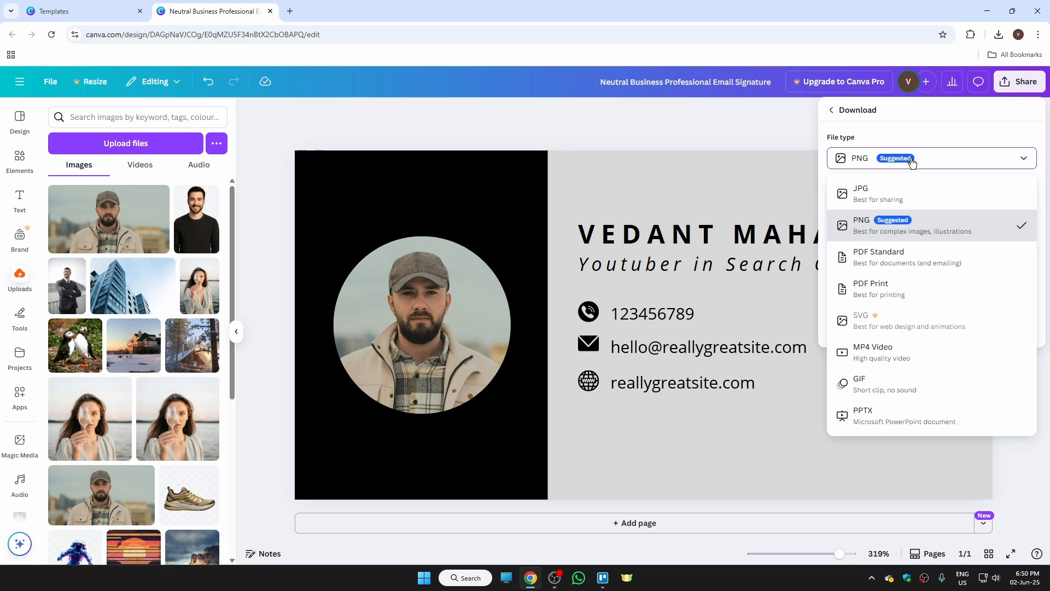
left_click(910, 266)
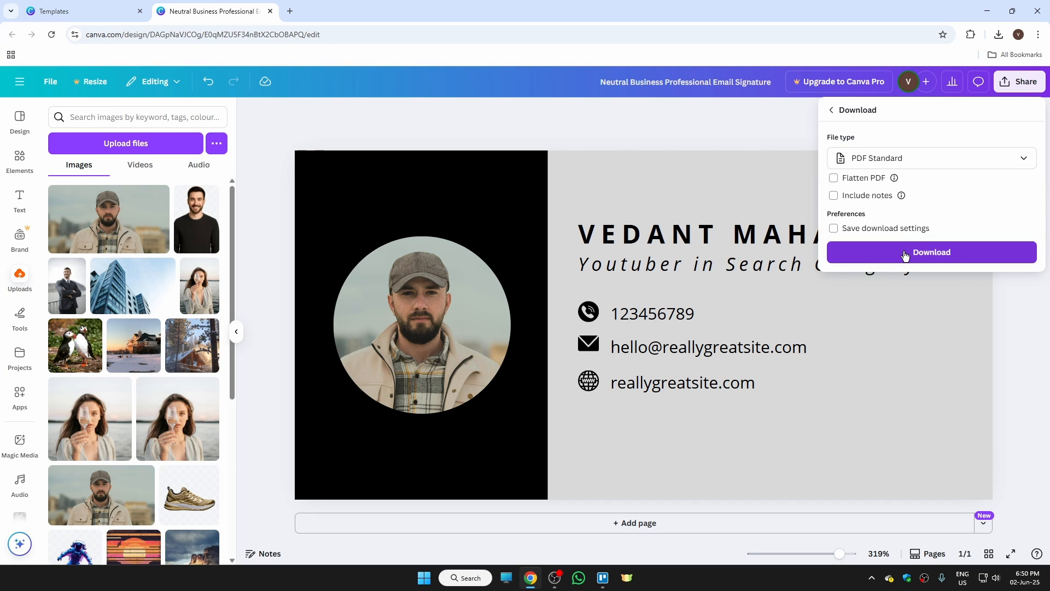
left_click(905, 253)
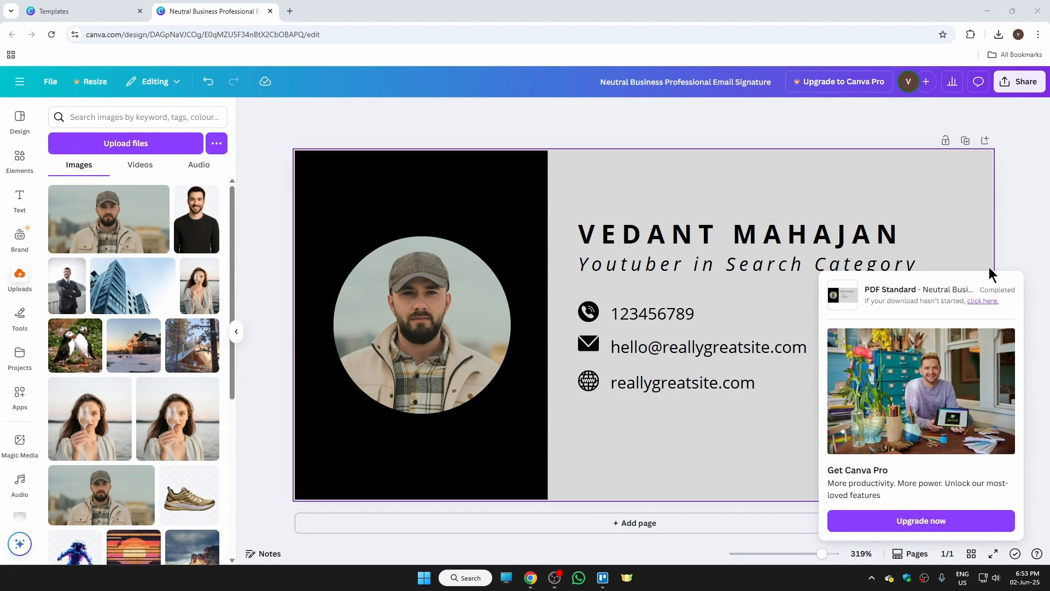
Step: Open the newest Neutral Business Professional Email Signature PDF from the Downloads folder and size it to show the whole signature
left_click(506, 577)
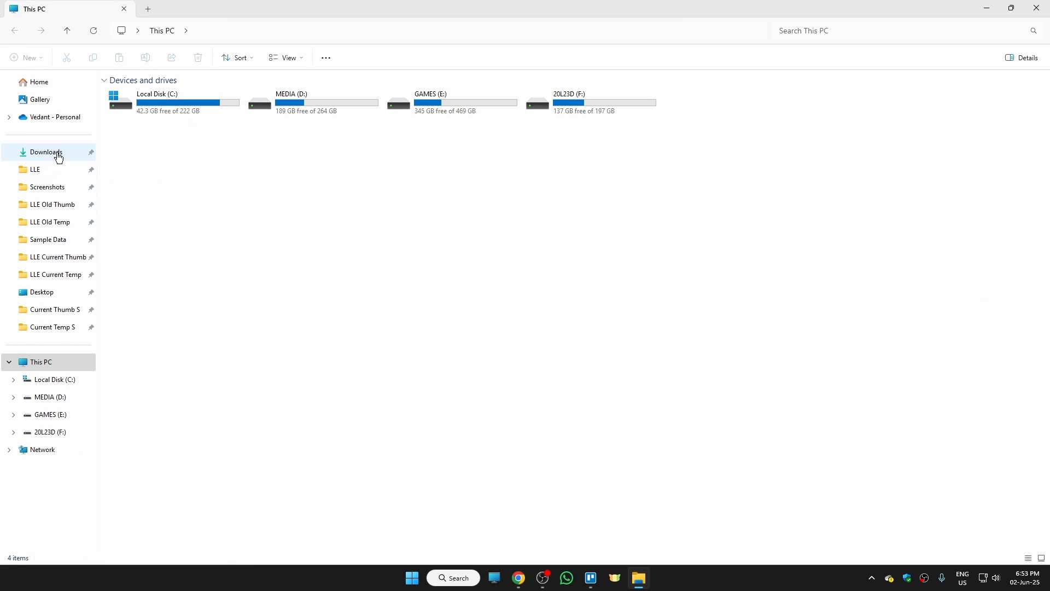
left_click(57, 153)
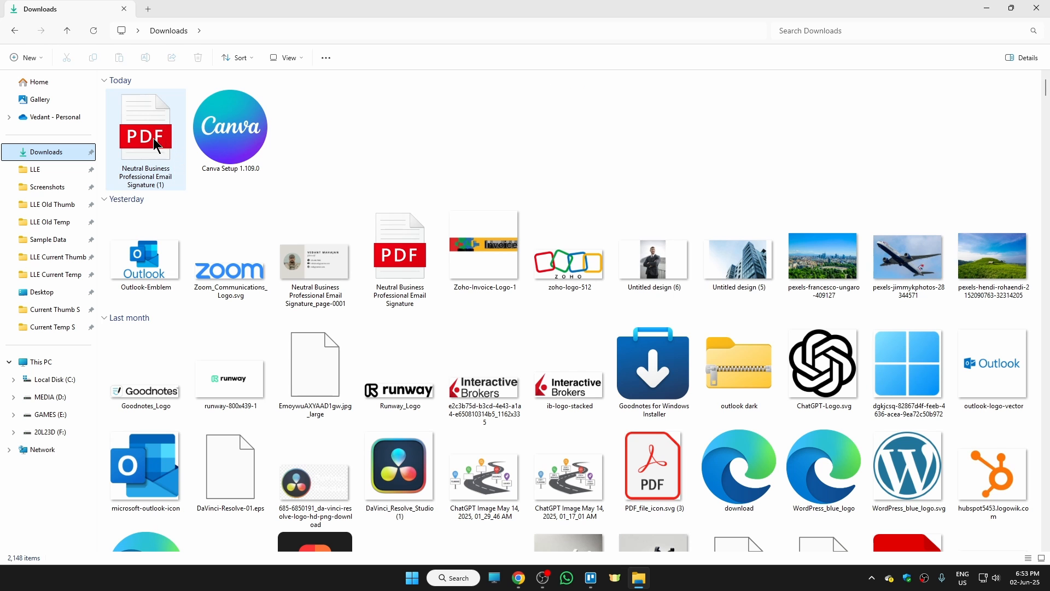
double_click(156, 144)
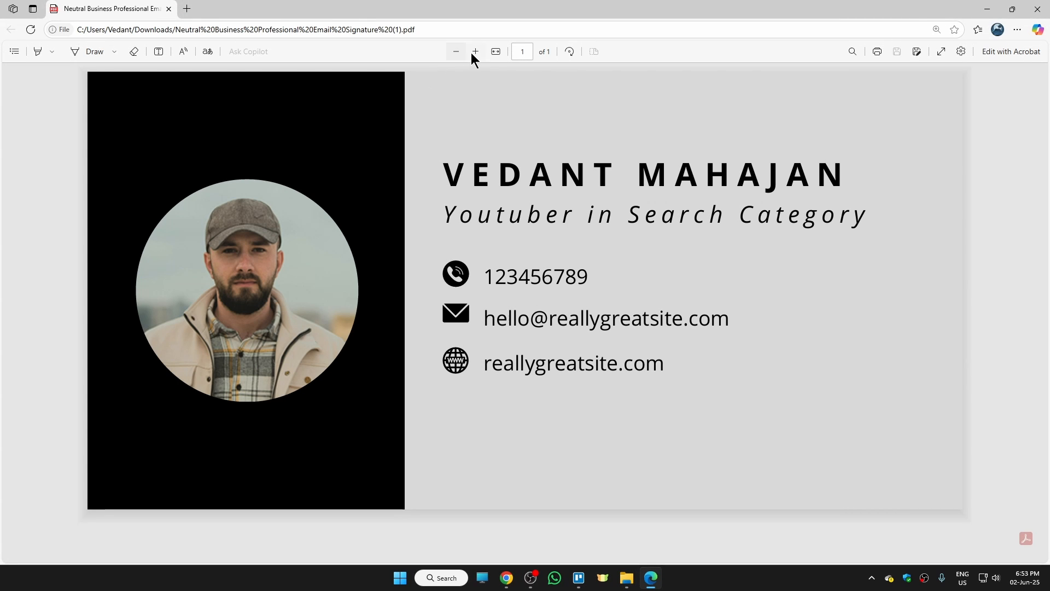
left_click(475, 52)
left_click(456, 52)
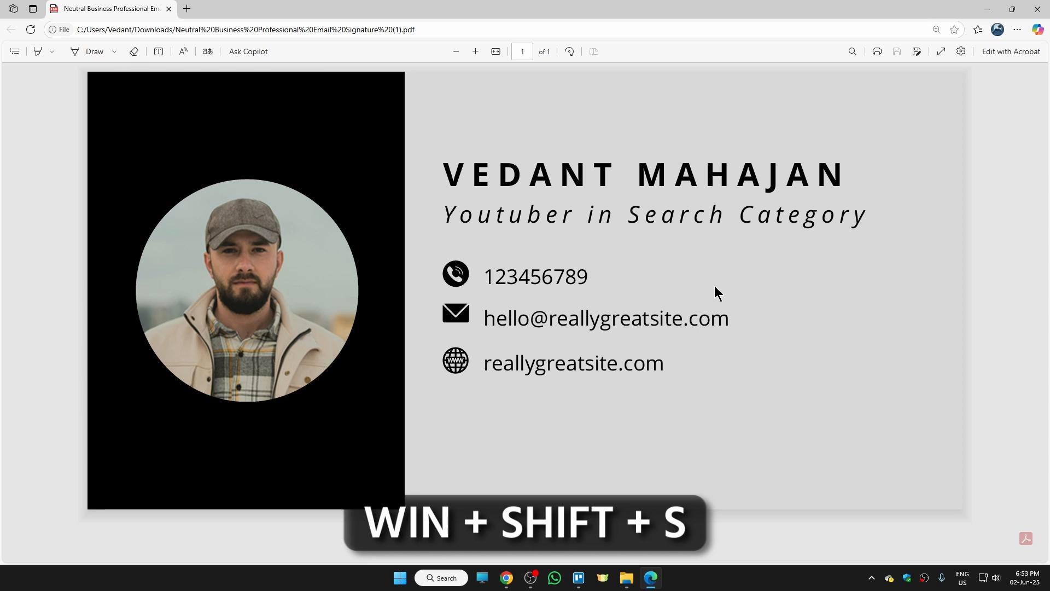
Step: Capture a rectangular screenshot of the entire signature in the PDF and open the capture in Snipping Tool
key("super+shift+s")
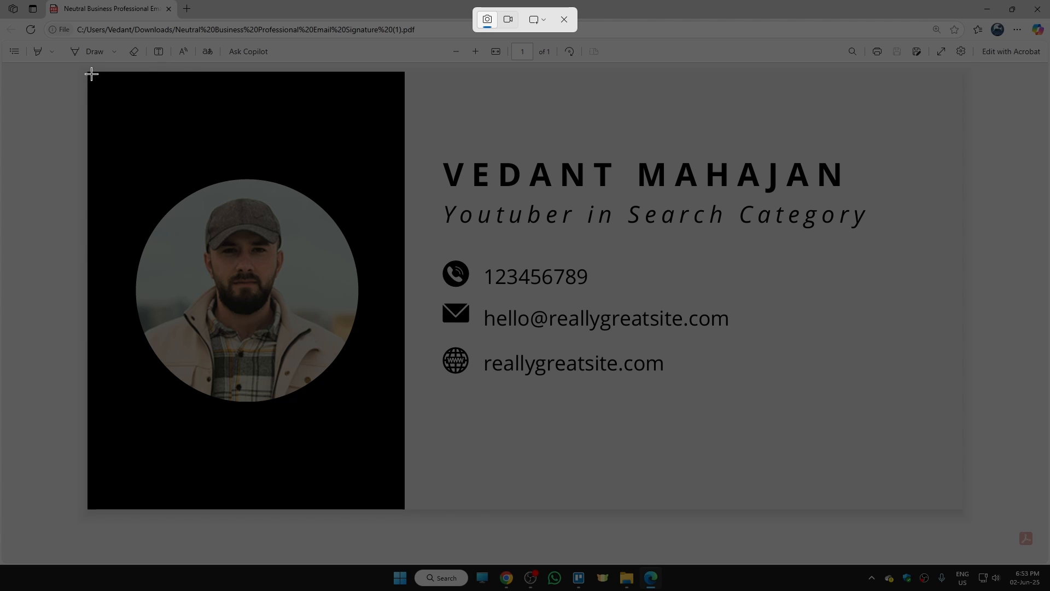
left_click_drag(91, 74, 963, 507)
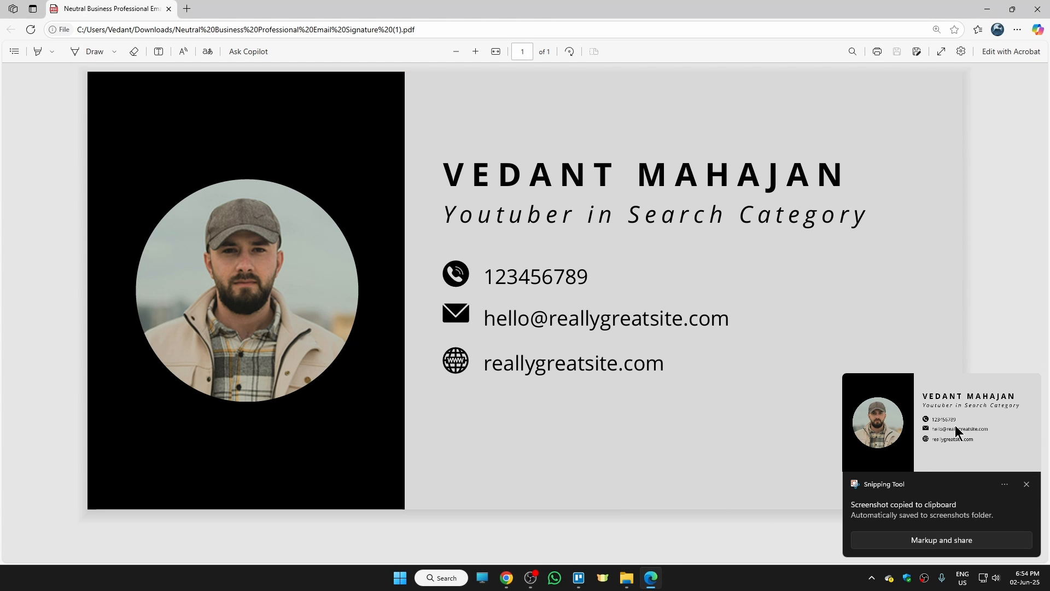
left_click(953, 415)
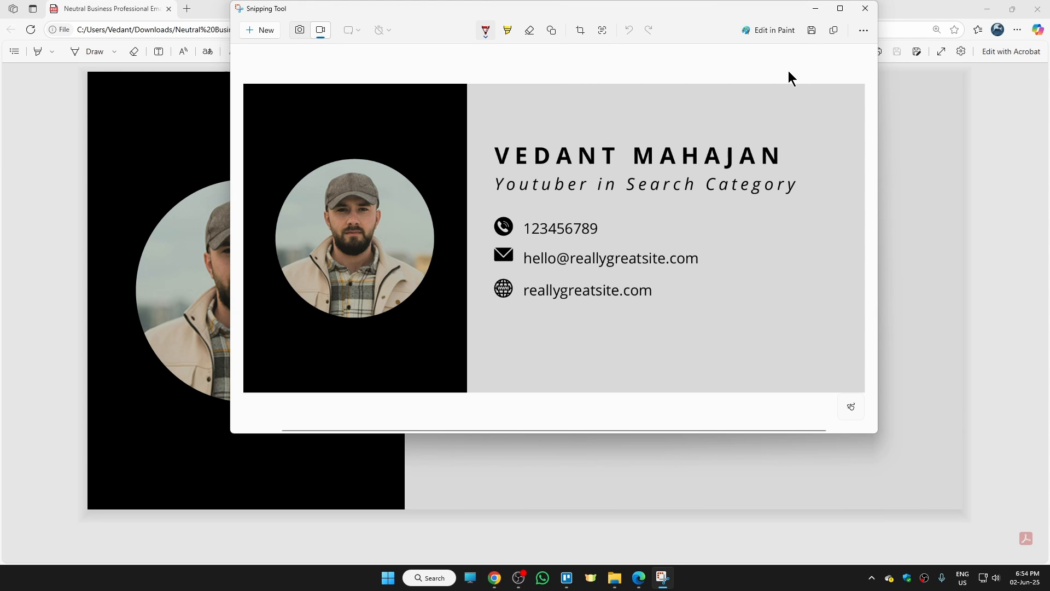
Step: Save the signature screenshot as a PNG in the Sample Data folder and close Snipping Tool
key("ctrl+s")
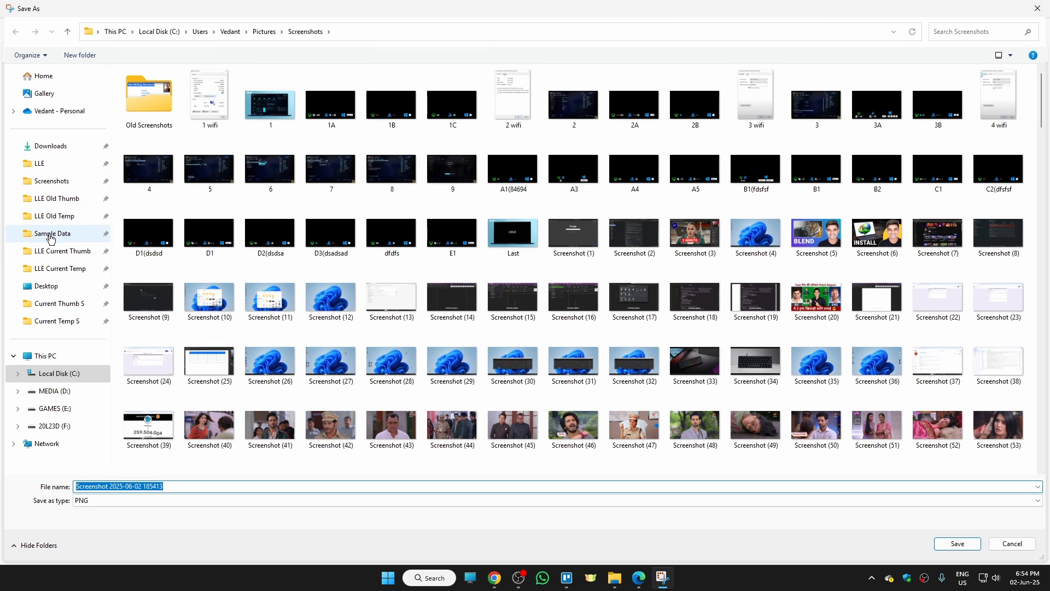
left_click(50, 238)
left_click(968, 545)
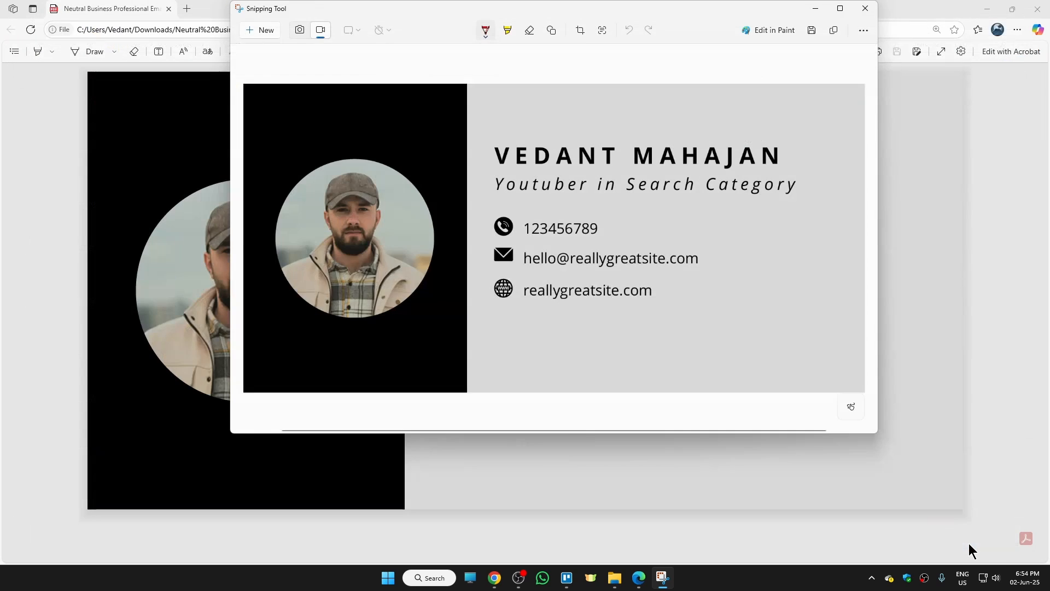
left_click(865, 9)
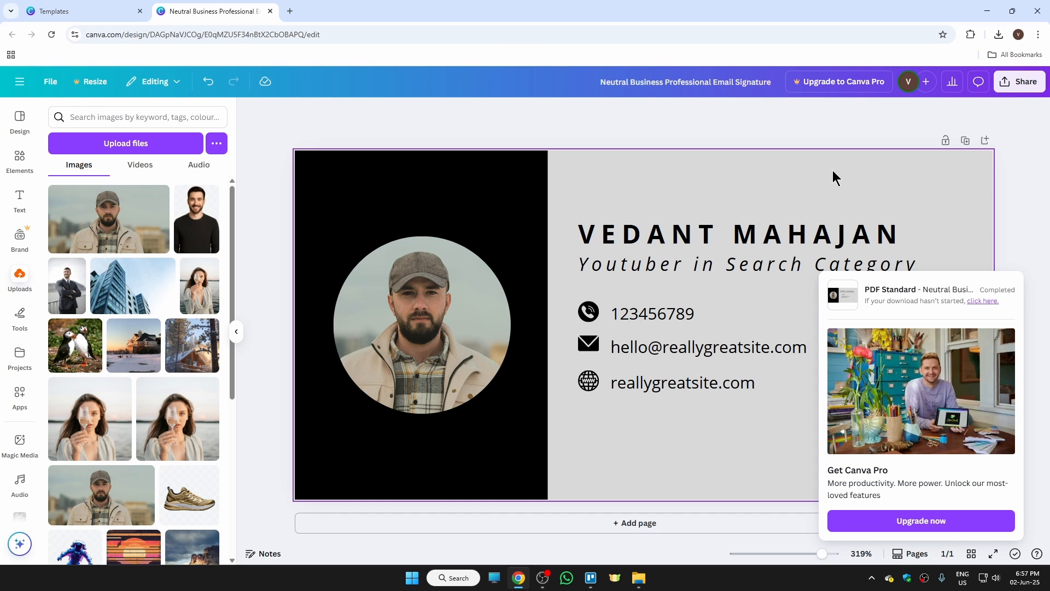
Step: Search Google for gmail in a new Chrome tab and open the Gmail inbox from the results
left_click(290, 12)
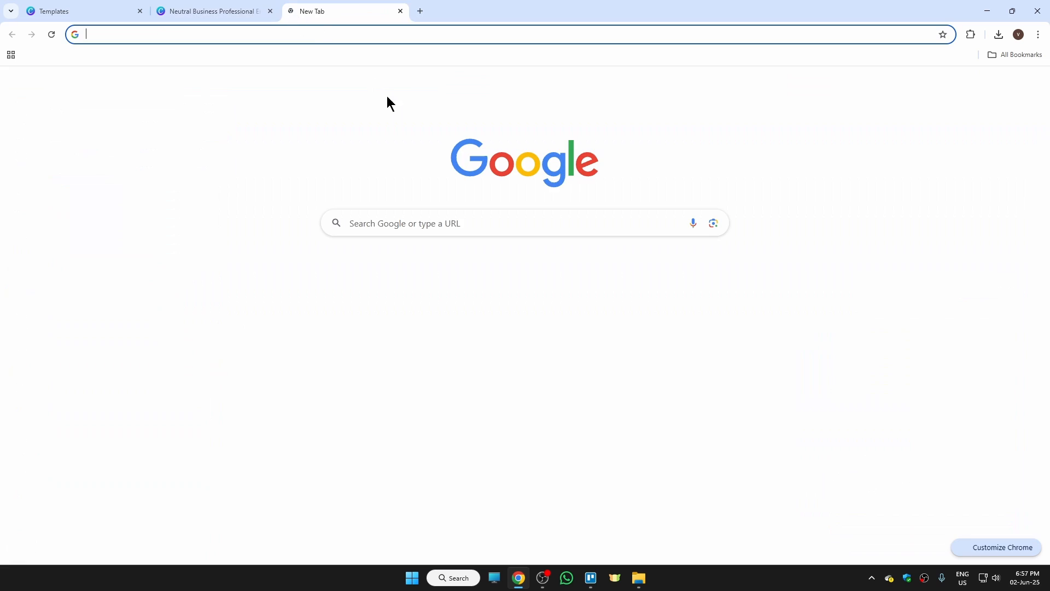
type("gmail")
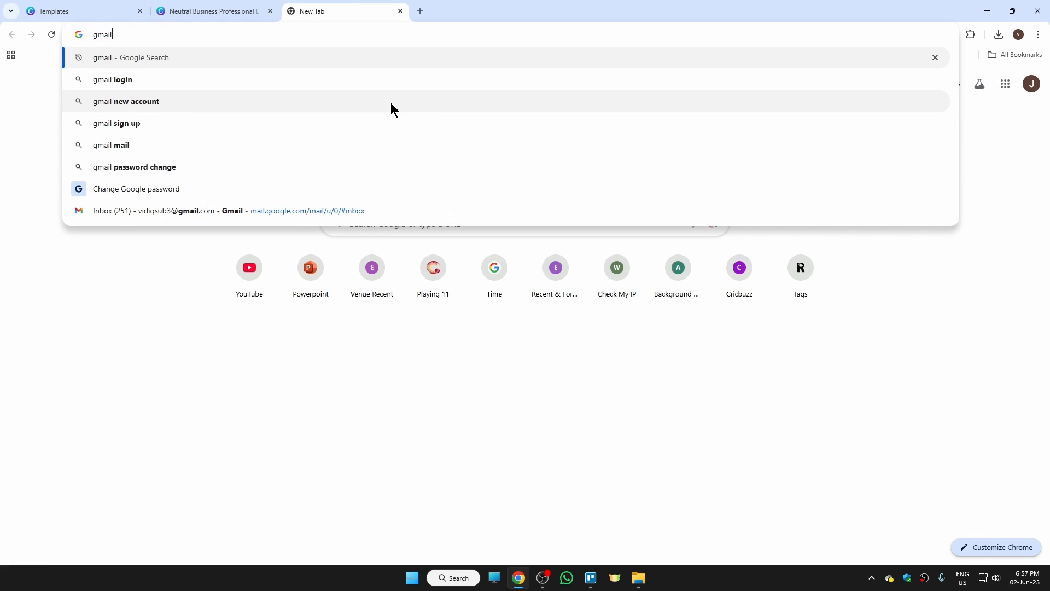
key("Return")
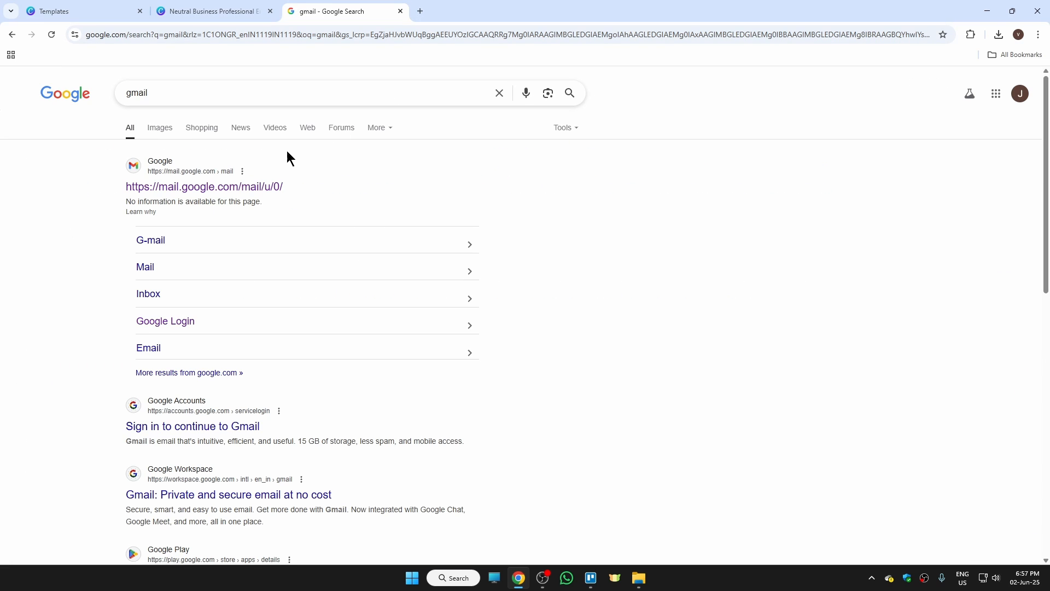
left_click(237, 187)
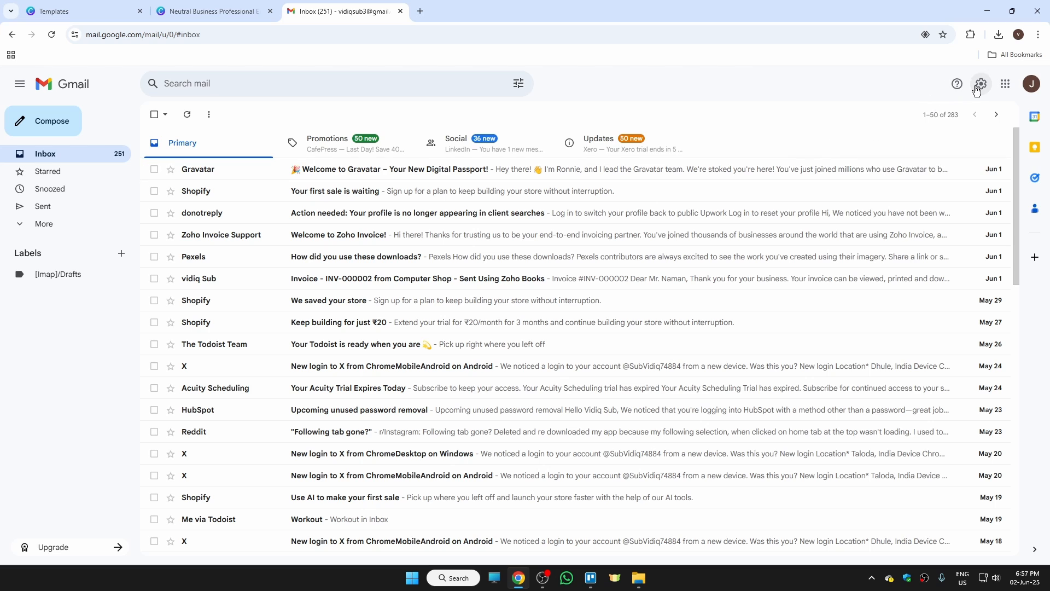
Step: Create a new signature named ABC in Gmail's general settings
left_click(981, 88)
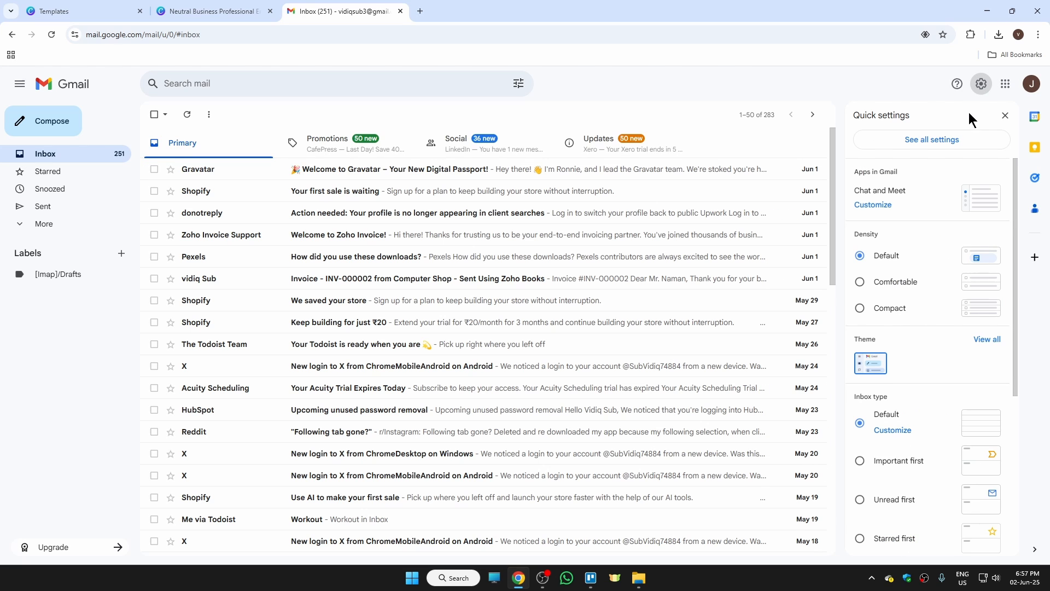
left_click(955, 141)
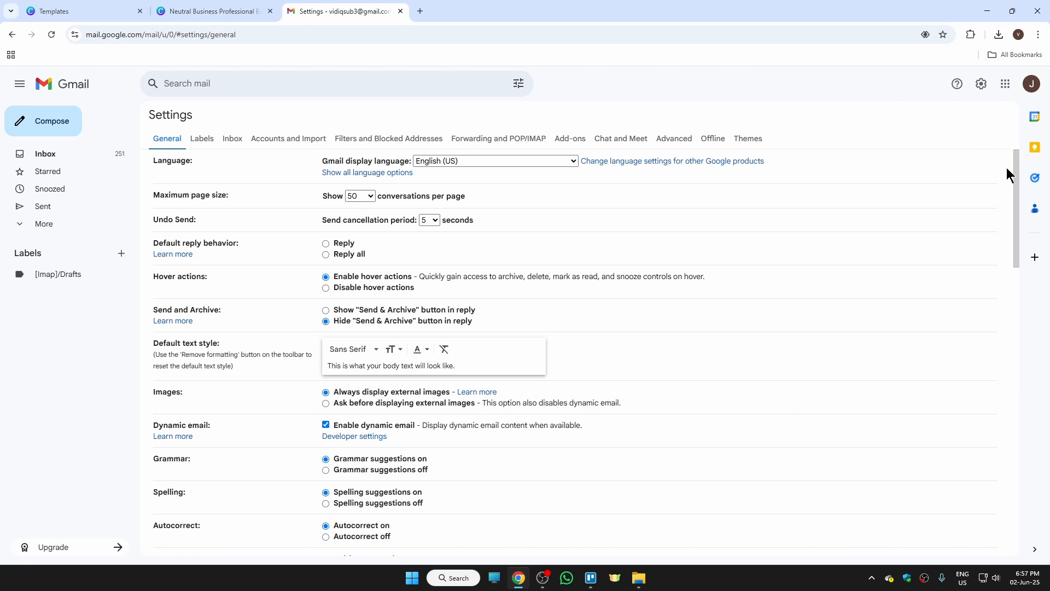
left_click_drag(1016, 191, 1021, 420)
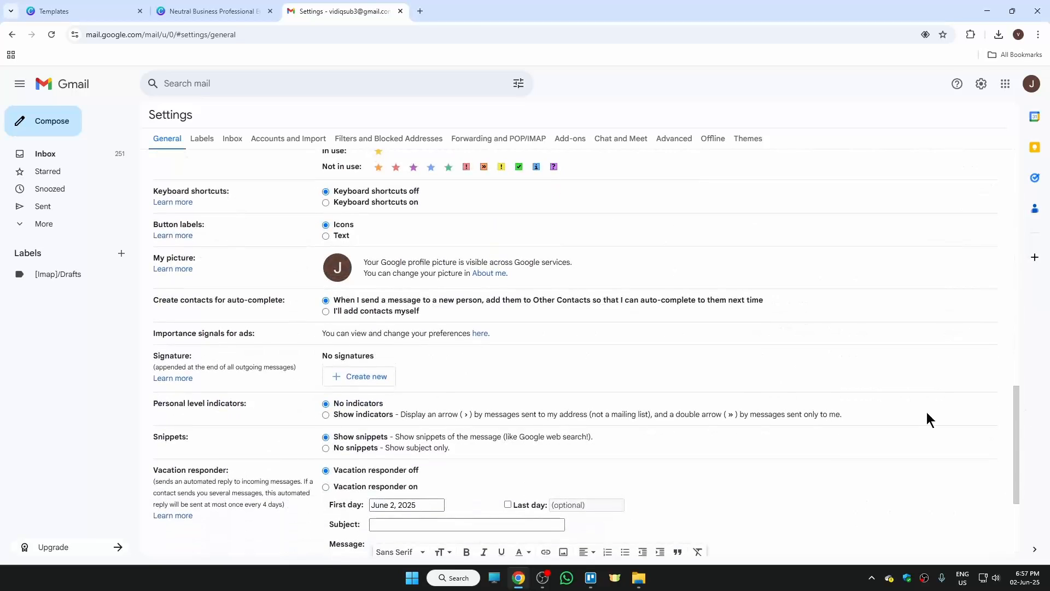
left_click(374, 381)
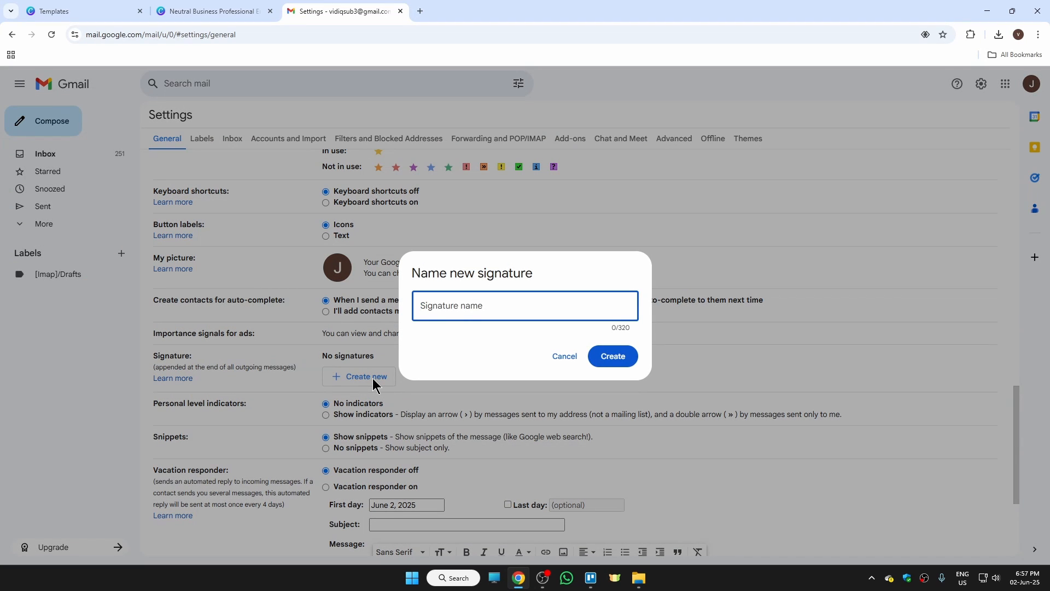
type("ABC")
left_click(613, 361)
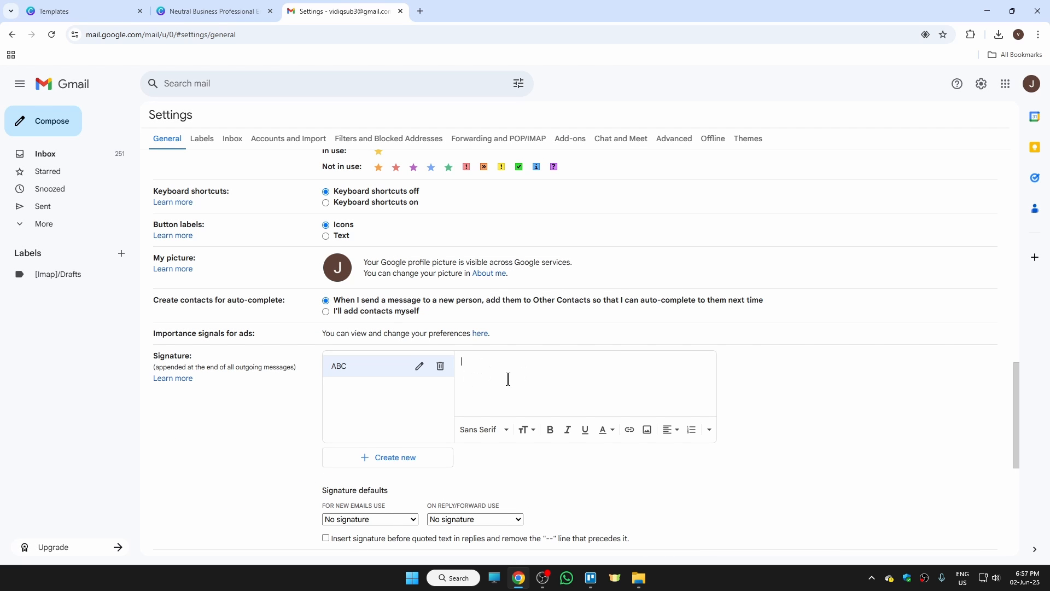
left_click(648, 431)
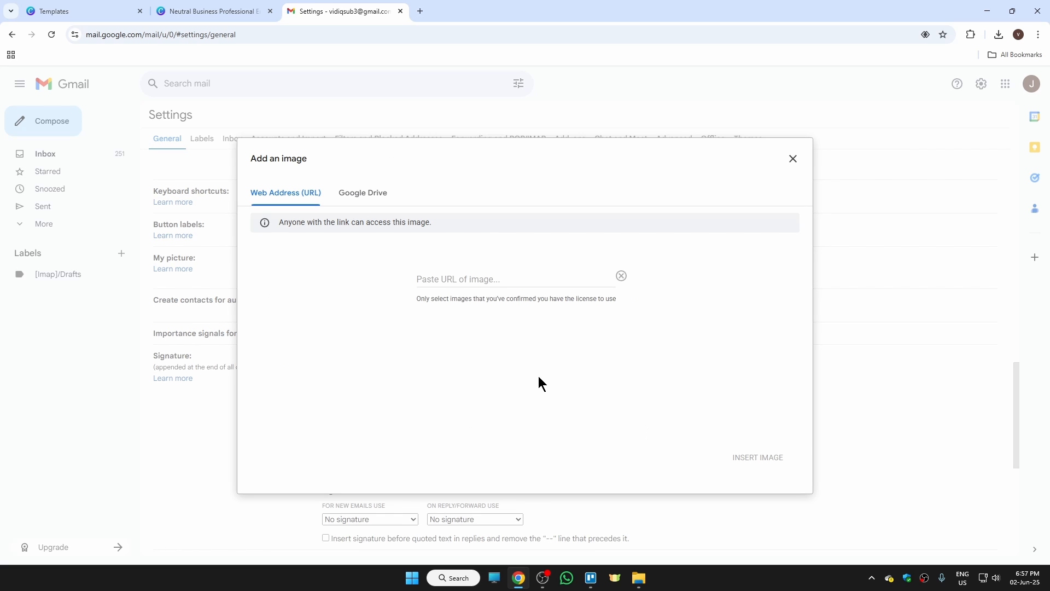
left_click(368, 200)
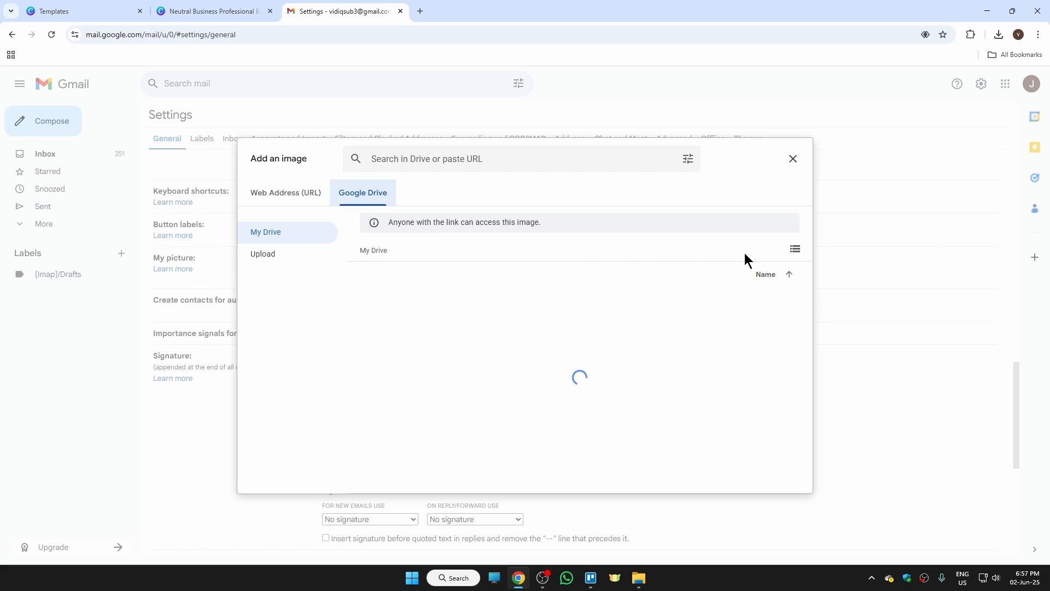
left_click(285, 254)
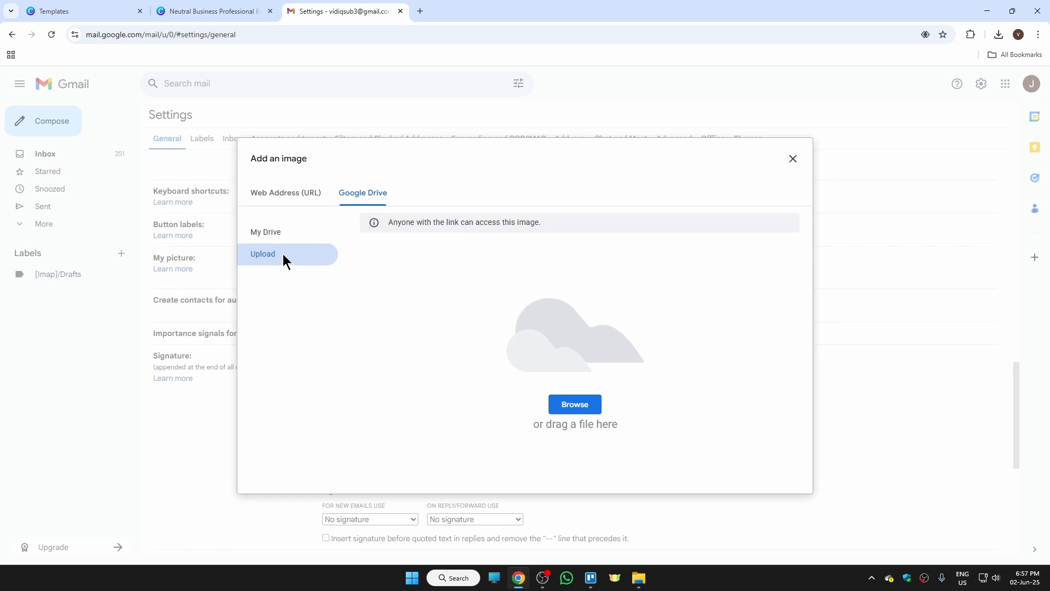
left_click(581, 405)
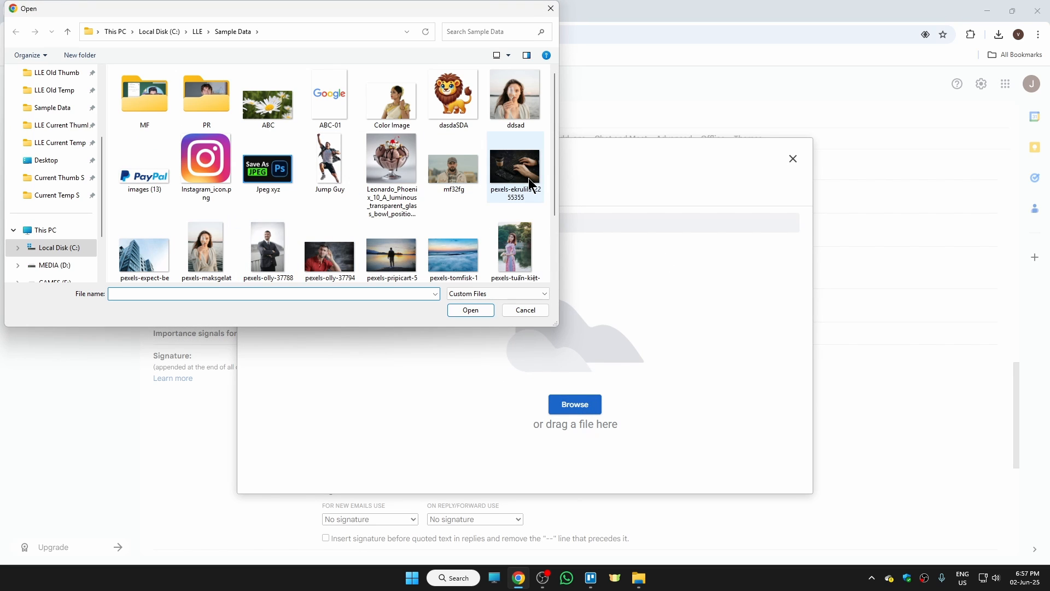
left_click_drag(556, 179, 558, 252)
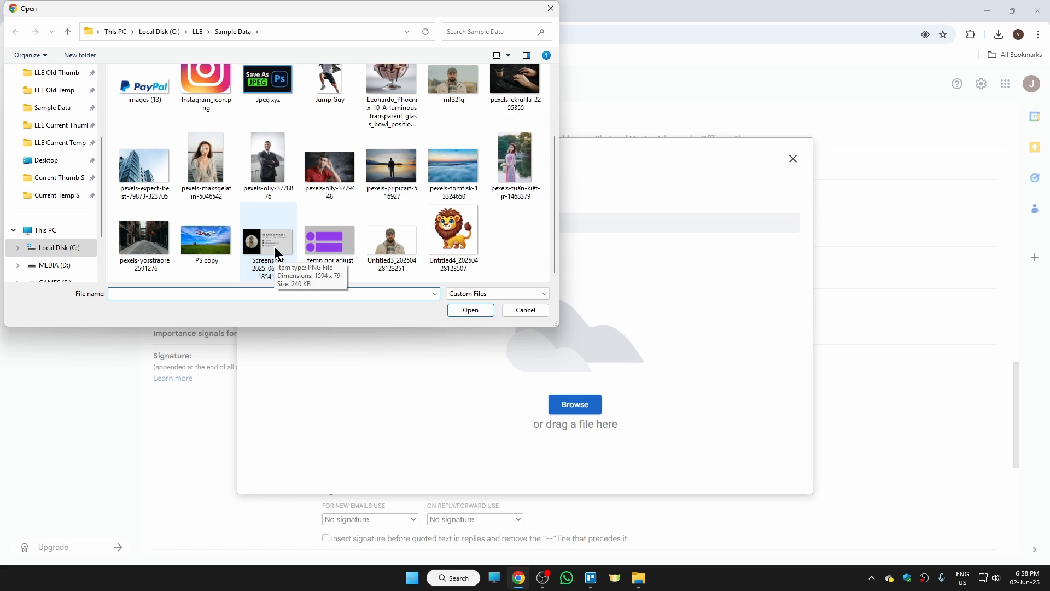
double_click(274, 246)
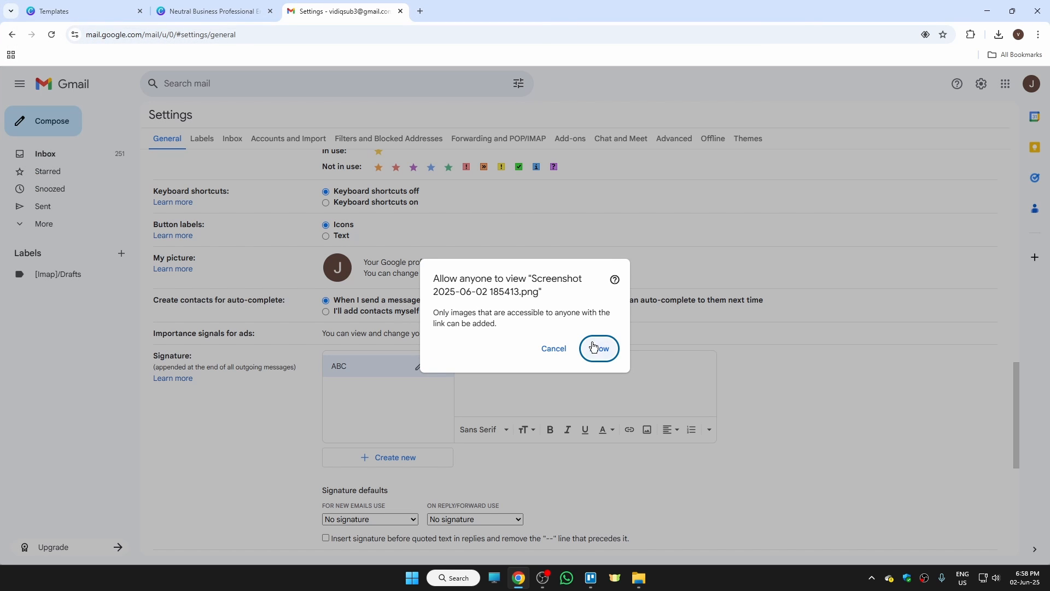
left_click(594, 348)
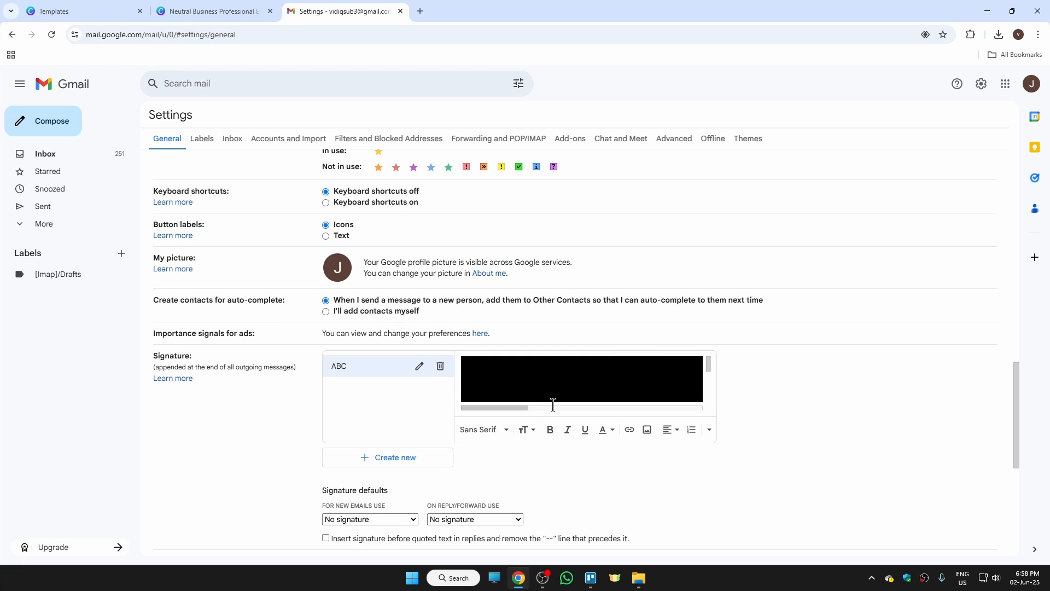
Step: Set the size of the inserted signature image to Medium
left_click(483, 378)
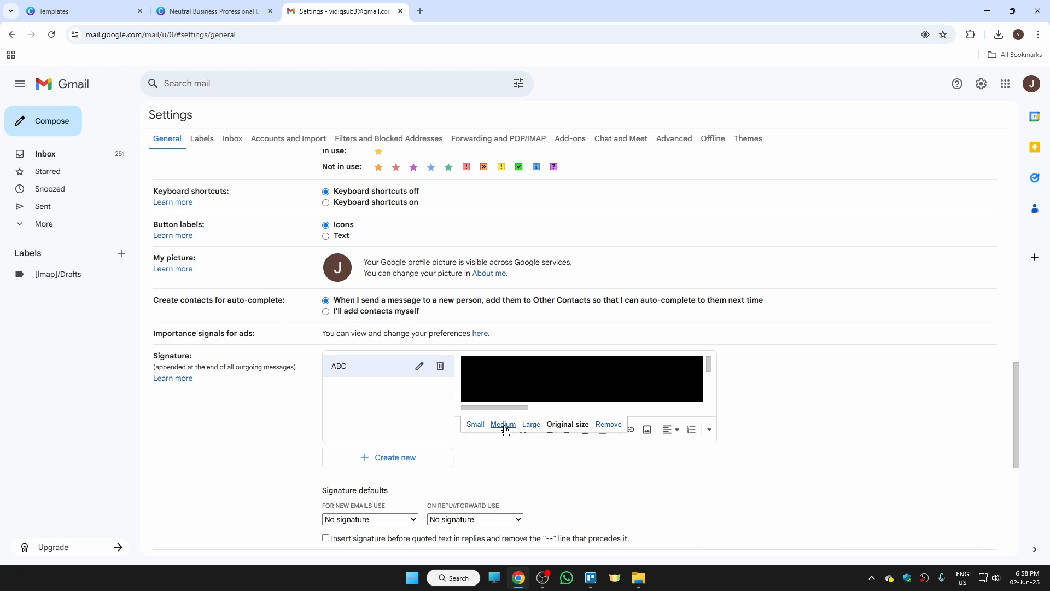
left_click(503, 424)
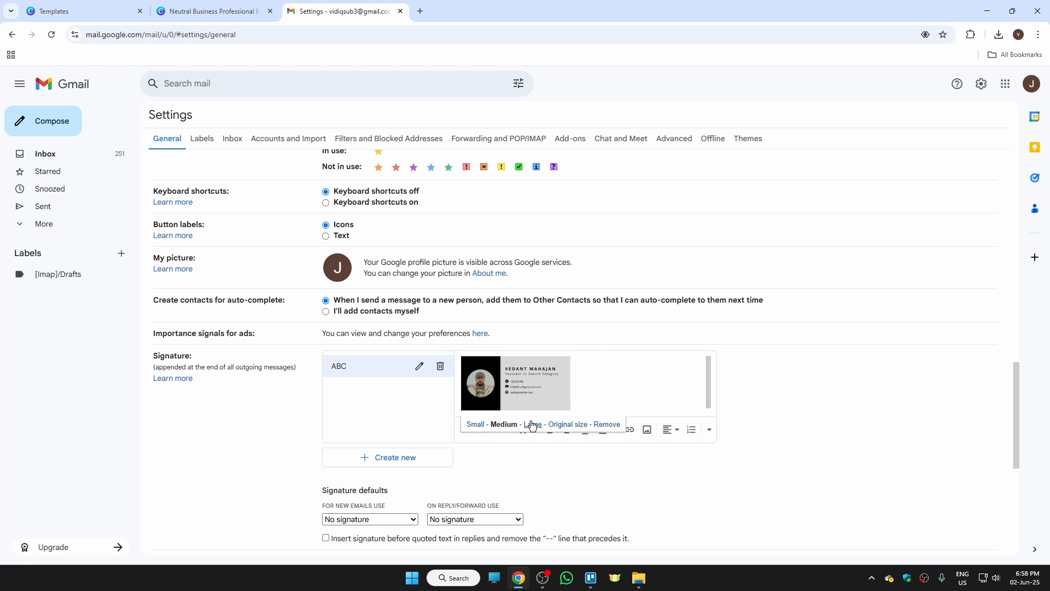
Step: Set the size of the image in the ABC signature to Large
left_click(531, 425)
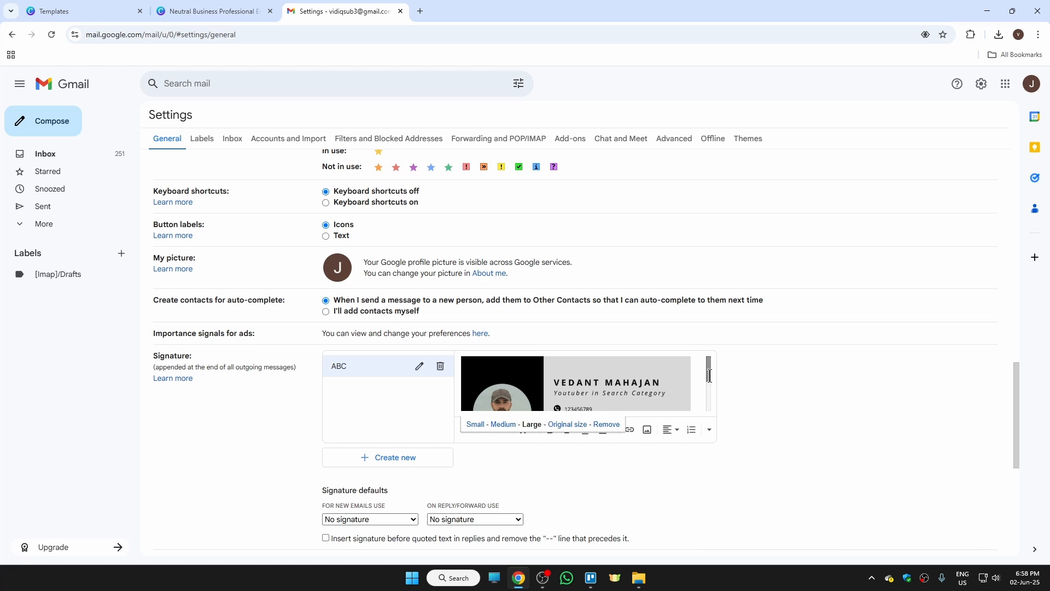
left_click_drag(705, 378, 705, 388)
Step: Set ABC as the default signature for both new emails and replies/forwards, and save the settings changes
left_click_drag(1015, 427, 1012, 474)
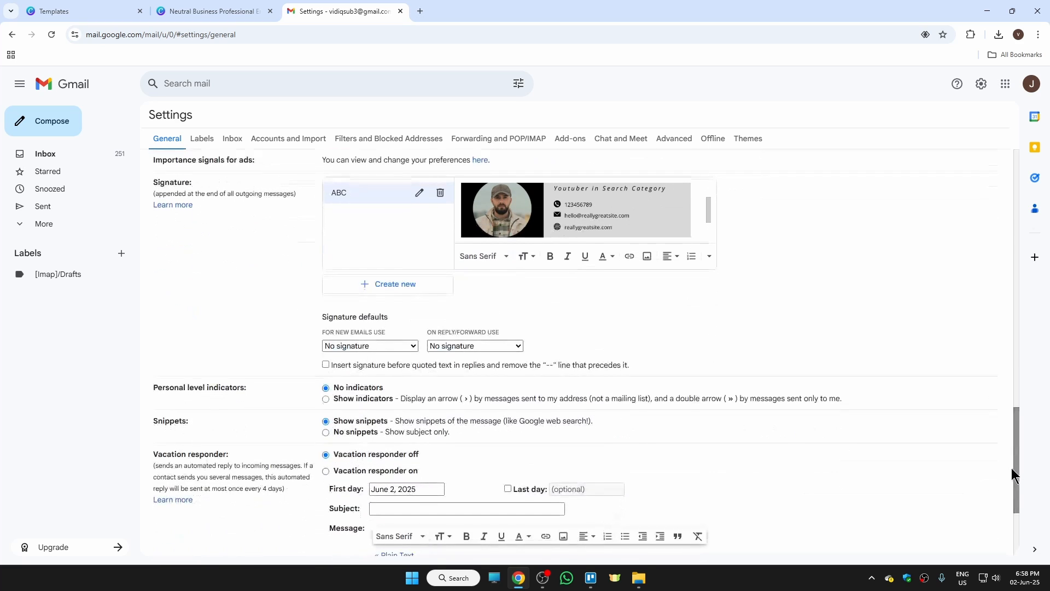
left_click(382, 351)
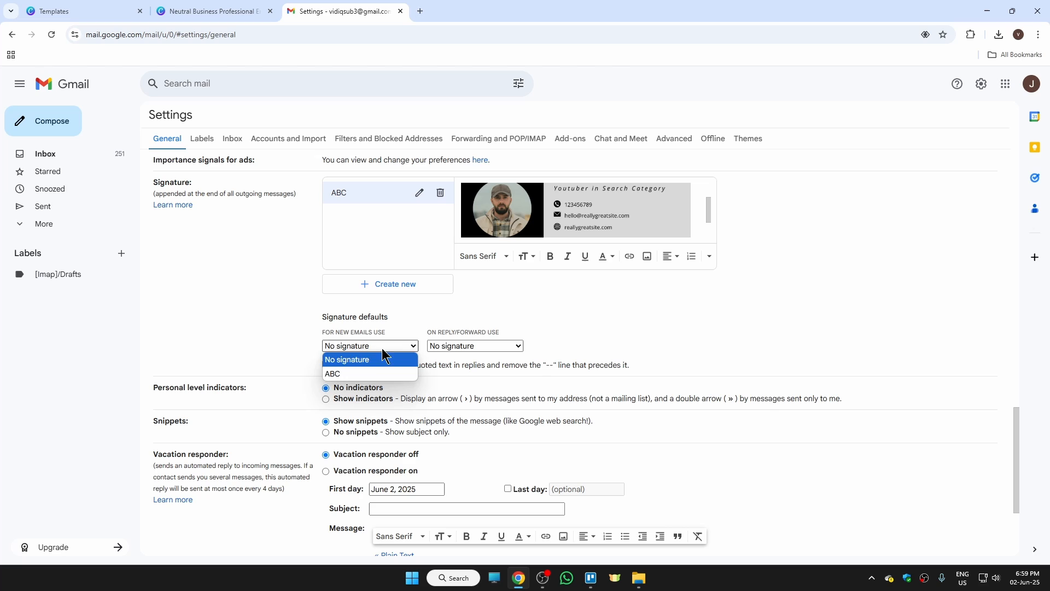
left_click(365, 375)
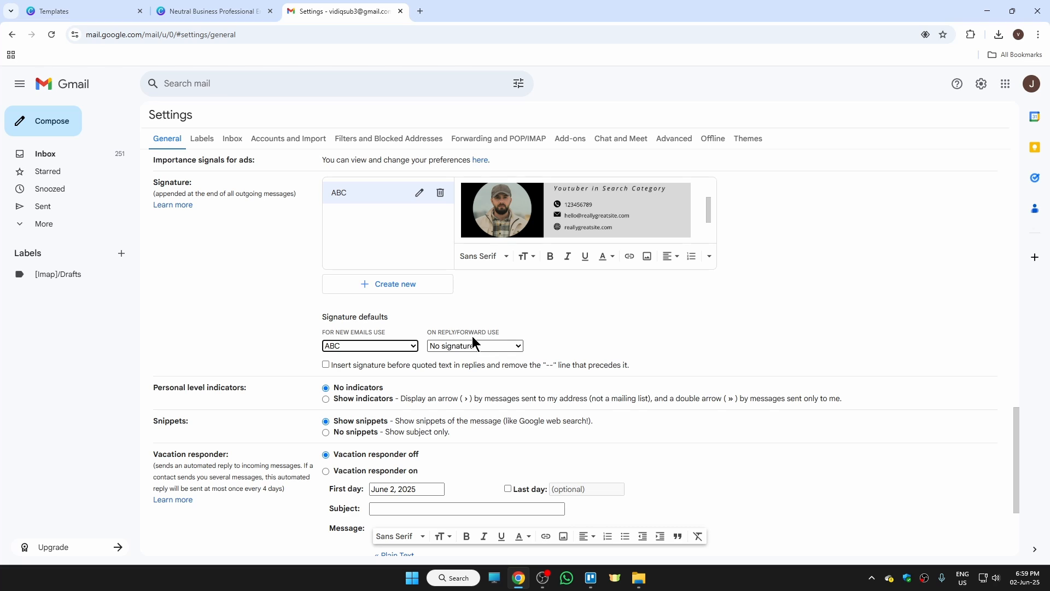
left_click(490, 346)
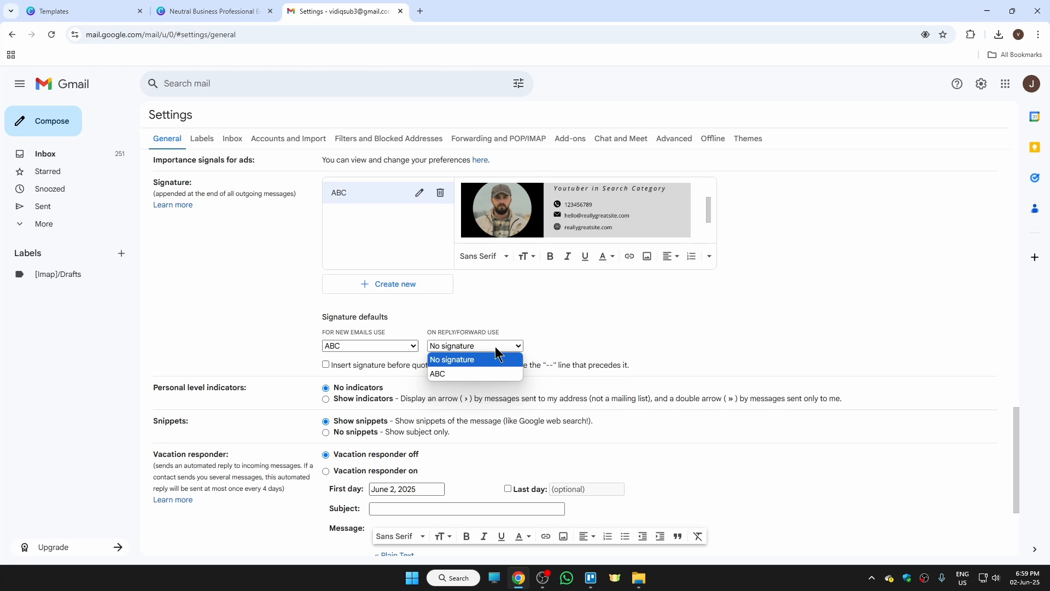
left_click(471, 373)
scroll(1015, 445, "down", 3)
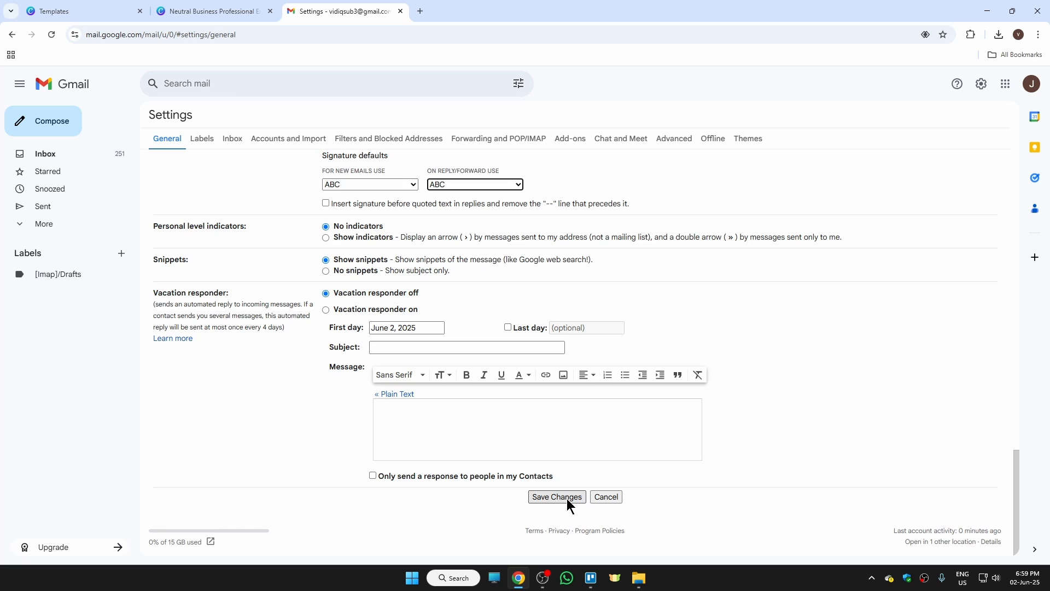
left_click(557, 496)
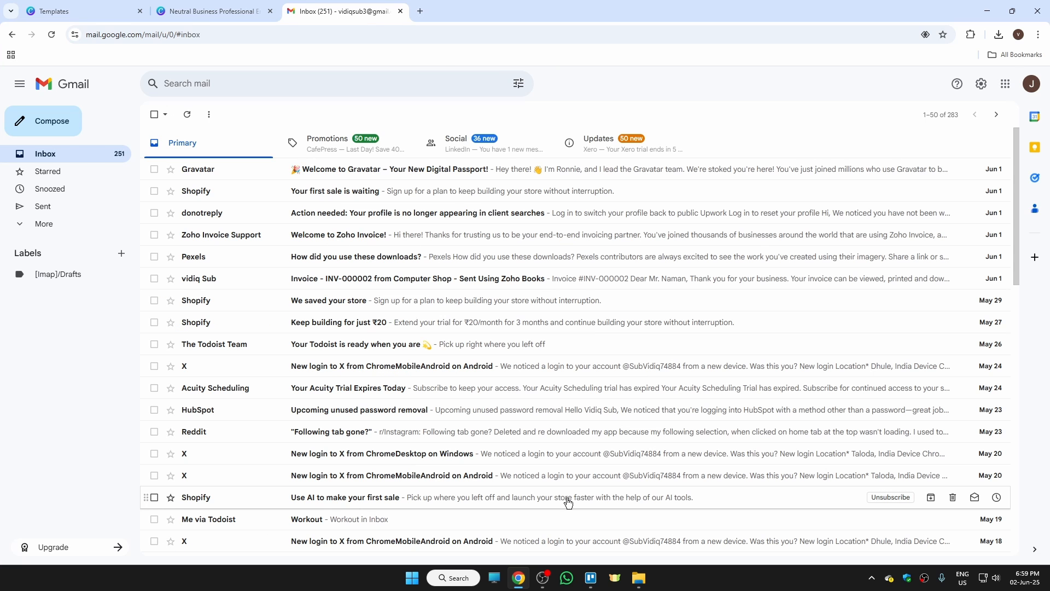
Step: Switch back to the Neutral Business Professional Email Signature design in Canva
key("ctrl+shift+Tab")
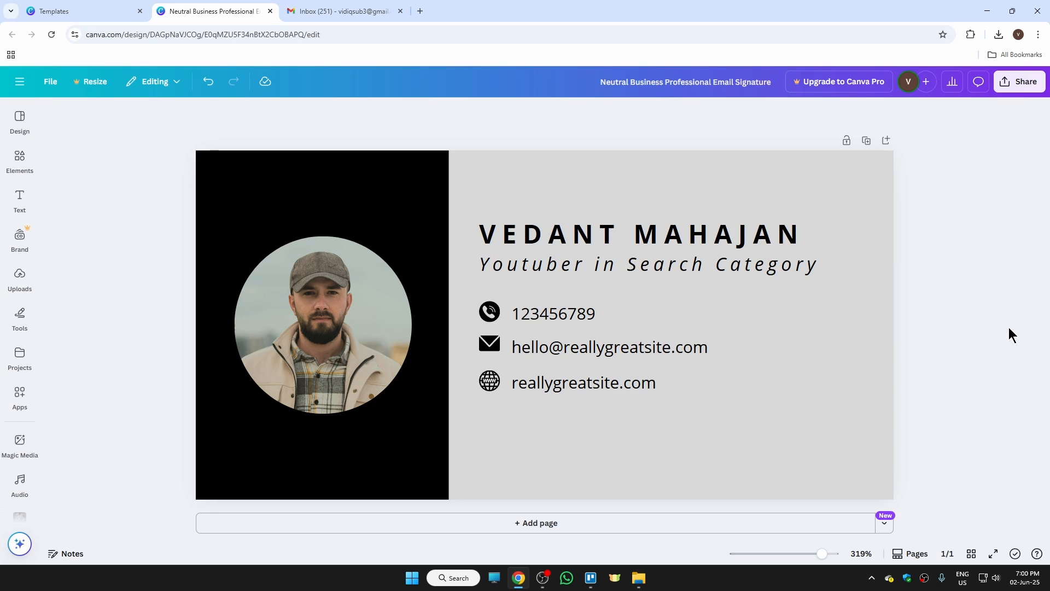